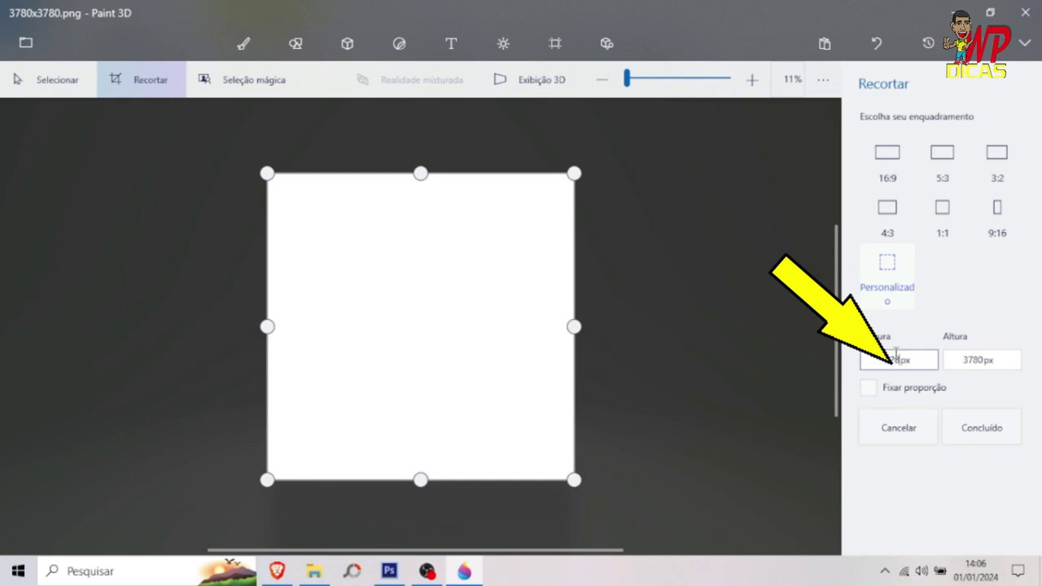
# Crop the blank canvas to a custom size of 2267 px wide by 1179 px high.
pyautogui.write('8')
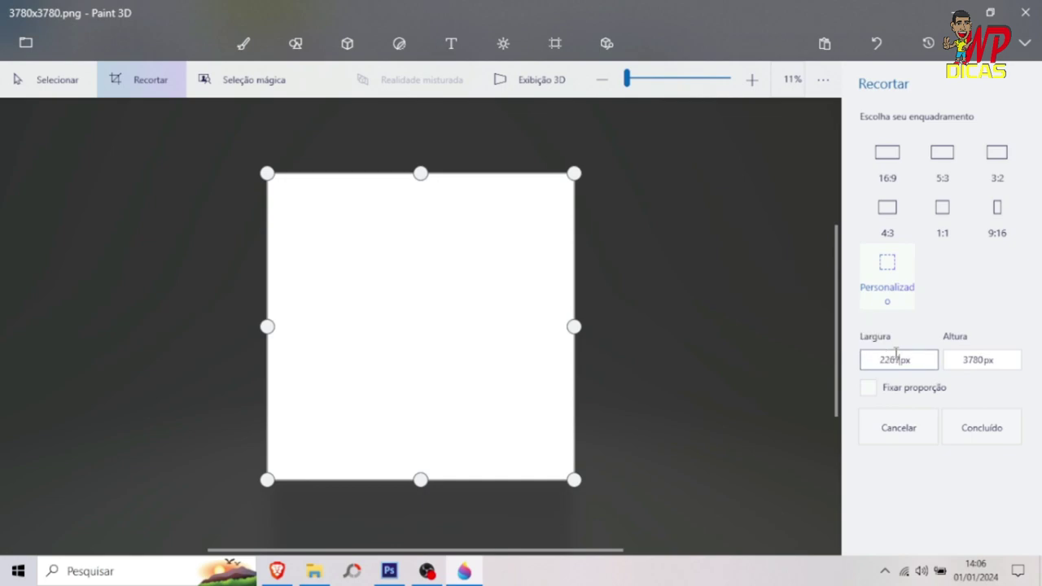
pyautogui.click(952, 359)
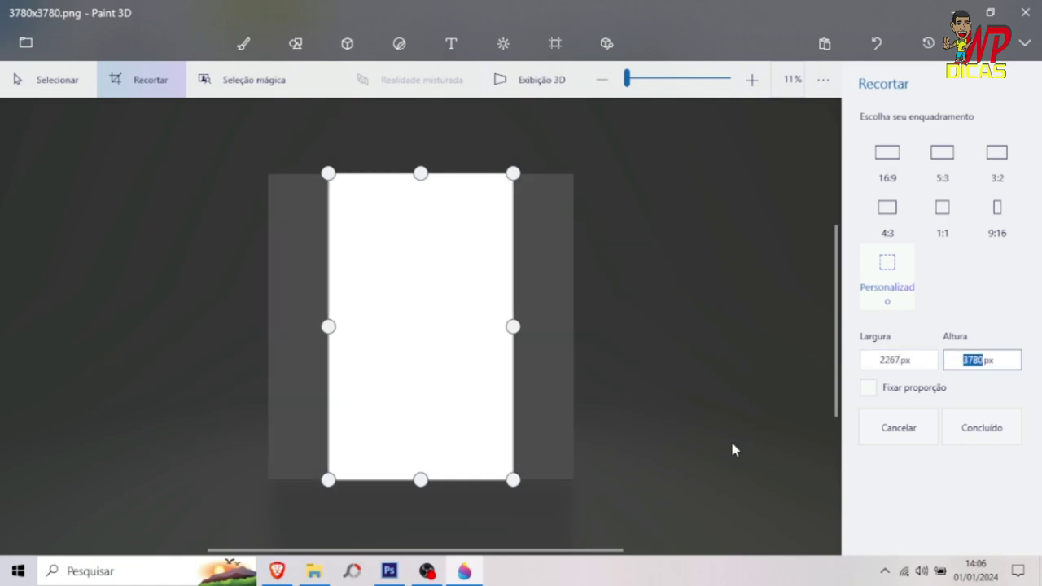
pyautogui.click(313, 571)
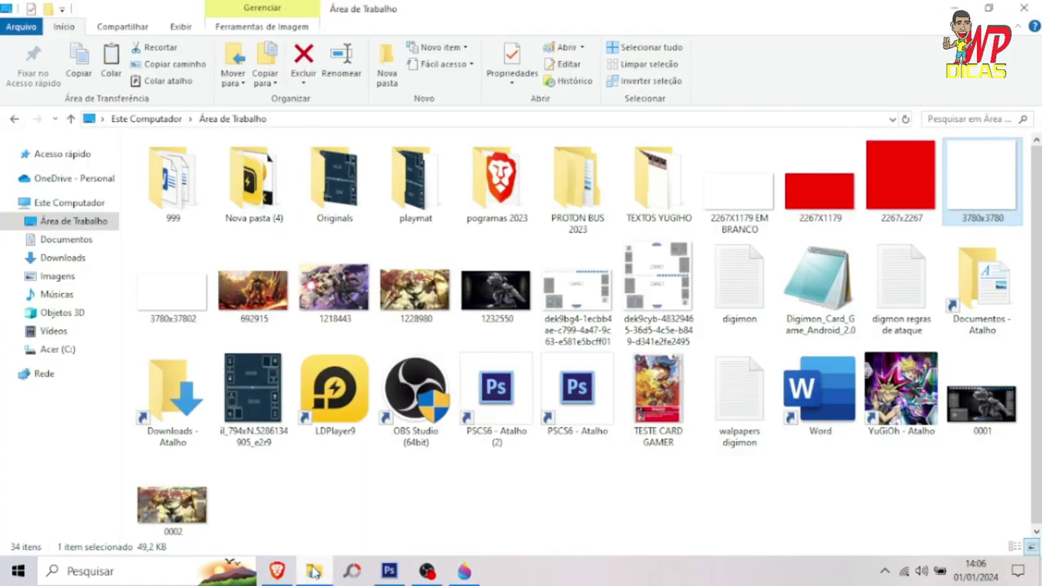
pyautogui.click(314, 571)
pyautogui.write('1179')
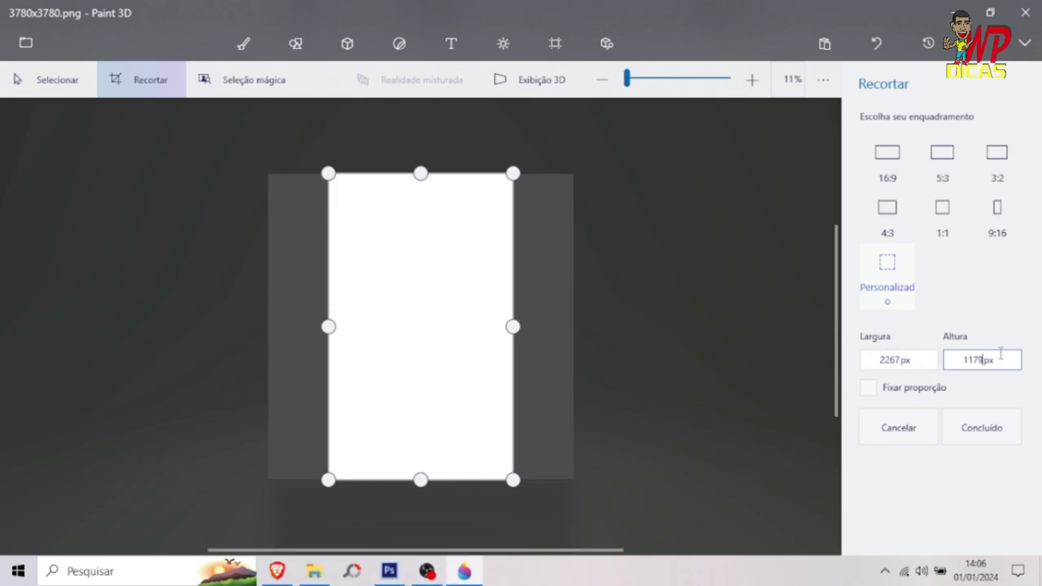
pyautogui.press('Return')
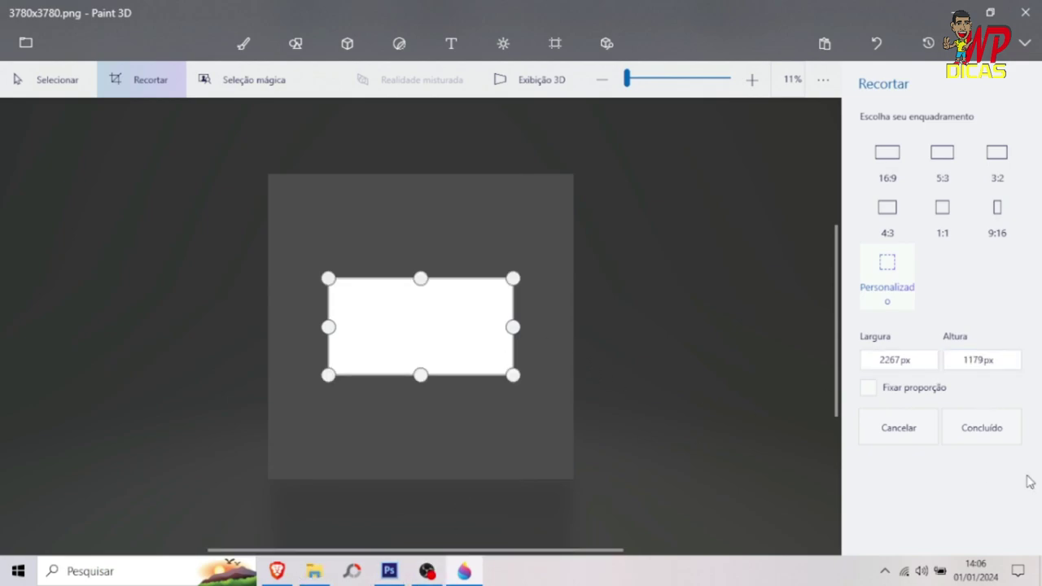
pyautogui.click(981, 429)
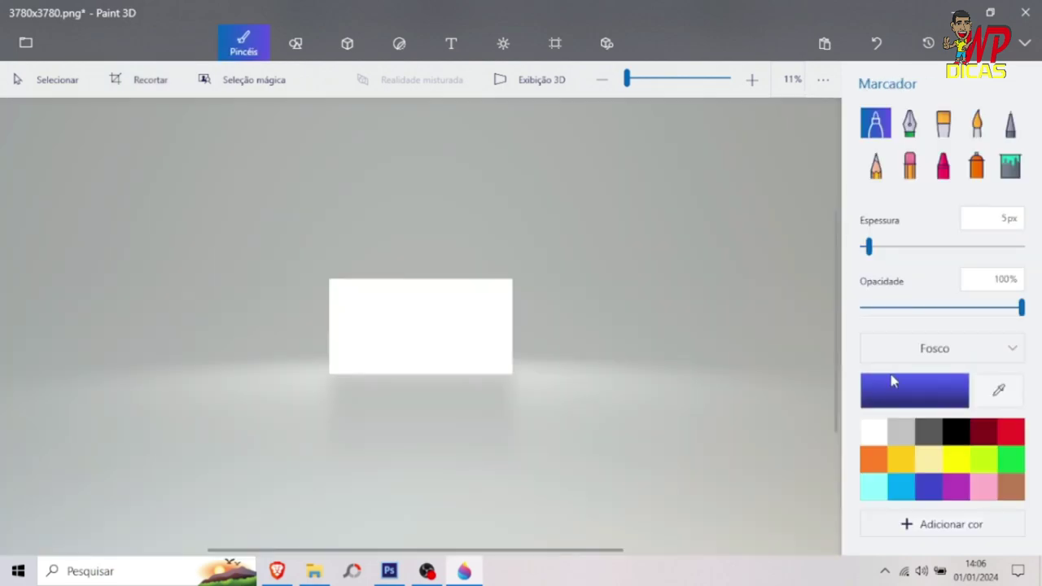
# Save the cropped canvas as the PNG image 2267X1179 EM BRANCO on the desktop, and close the original without saving its changes.
pyautogui.click(19, 45)
pyautogui.click(31, 234)
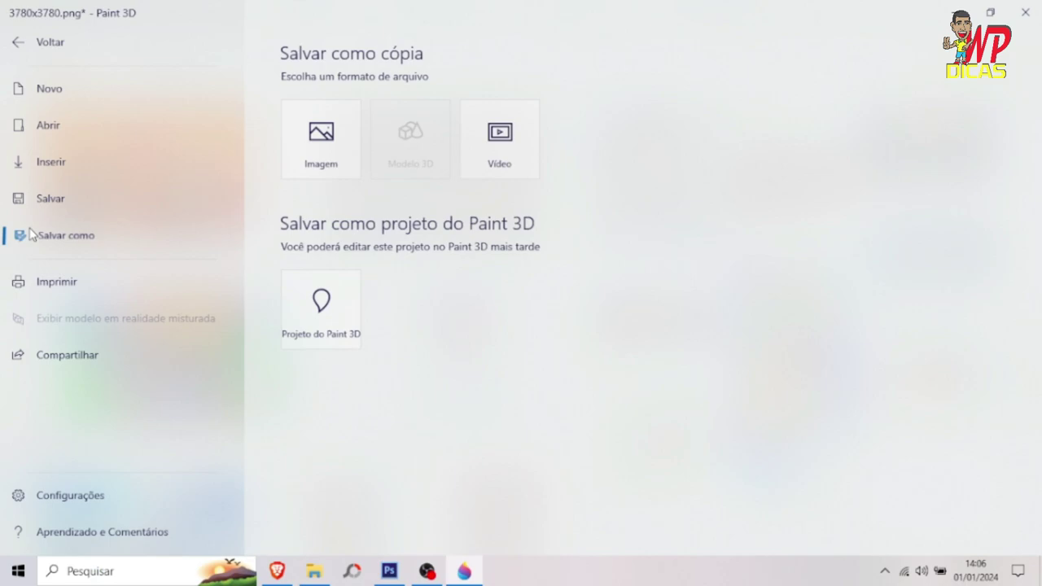
pyautogui.click(354, 132)
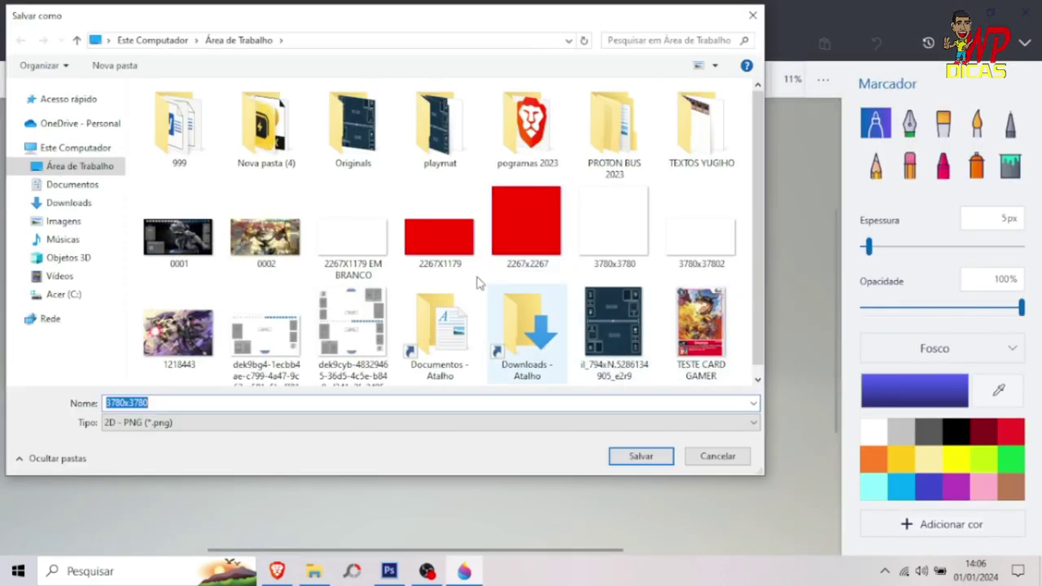
pyautogui.click(363, 255)
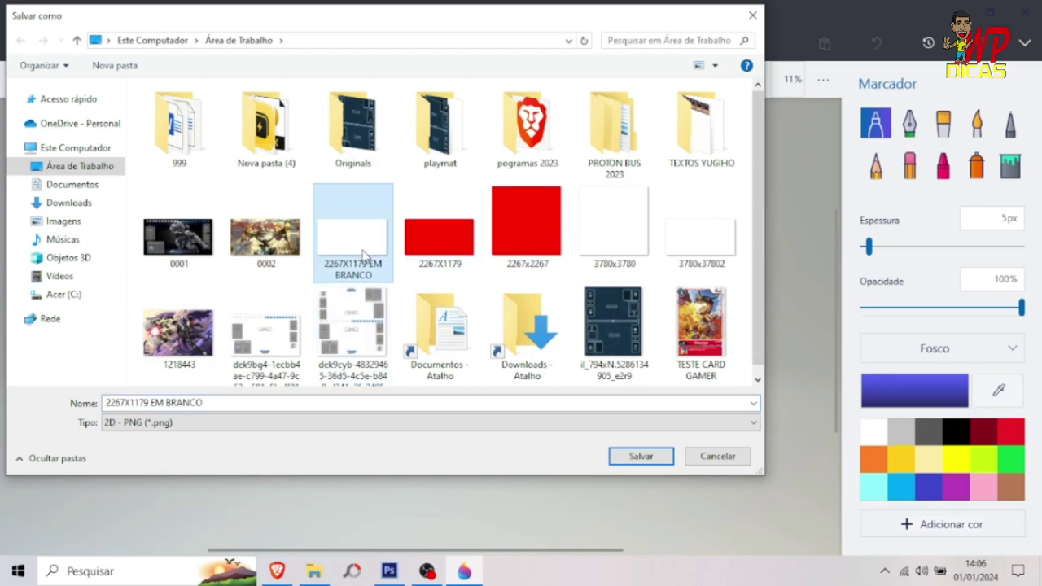
pyautogui.click(210, 424)
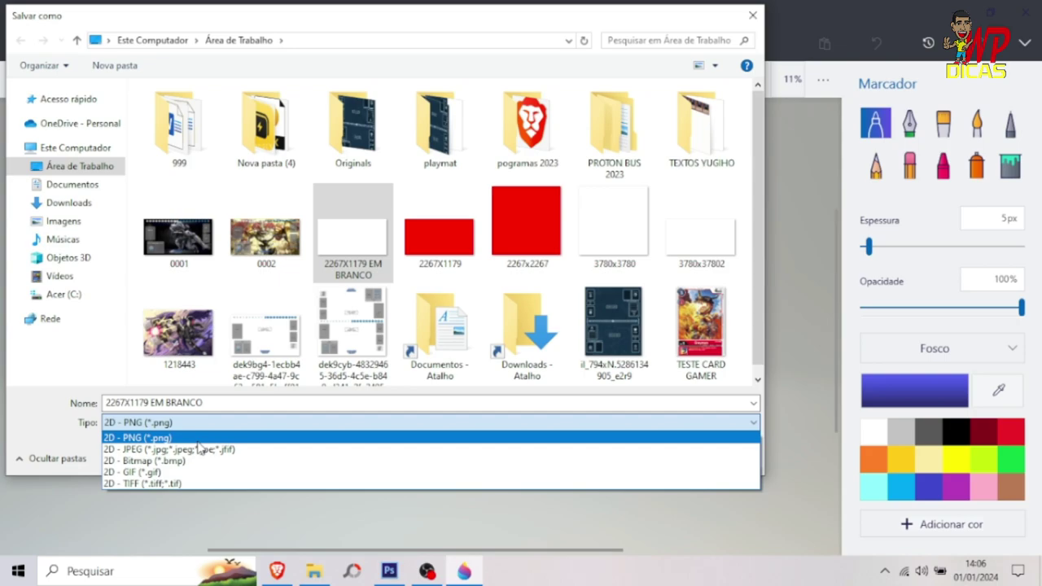
pyautogui.click(210, 437)
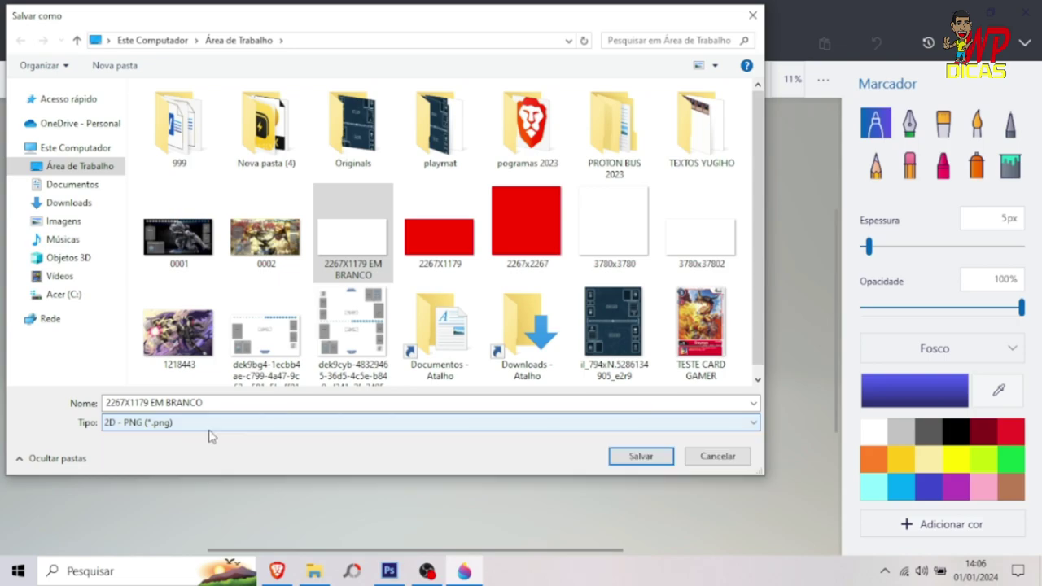
pyautogui.click(647, 456)
pyautogui.click(557, 286)
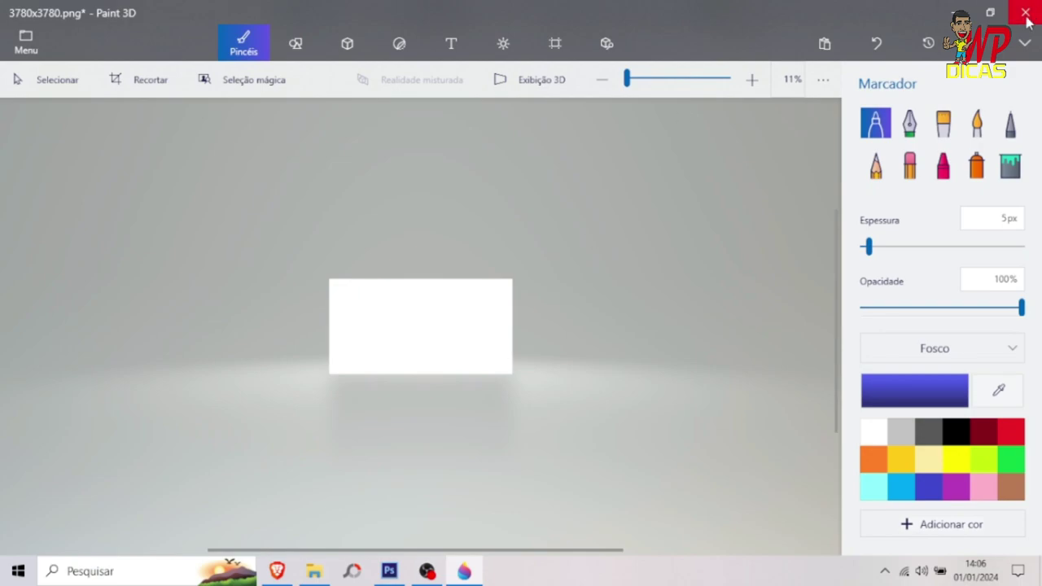
pyautogui.click(1025, 13)
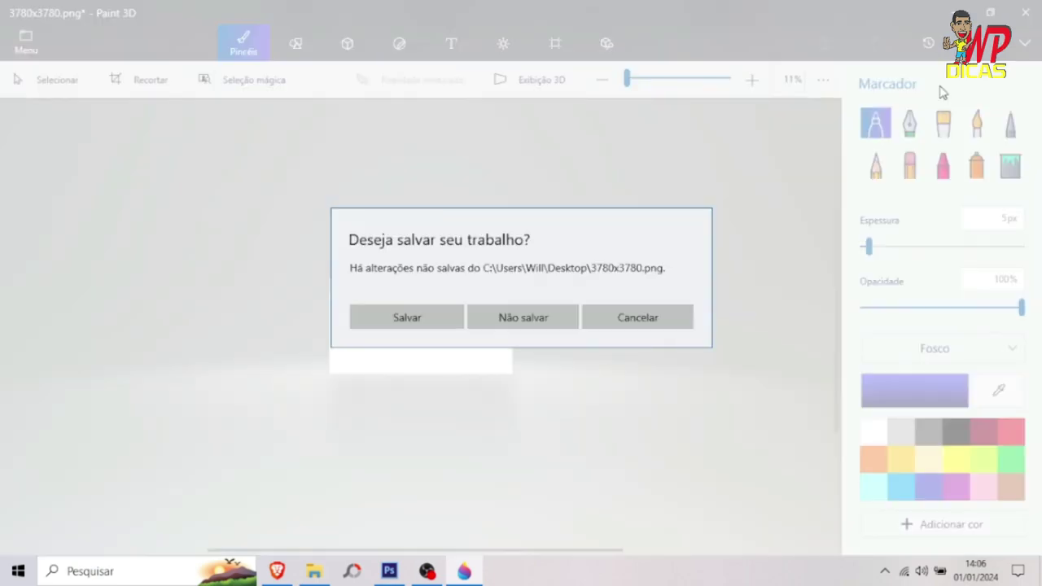
pyautogui.click(516, 316)
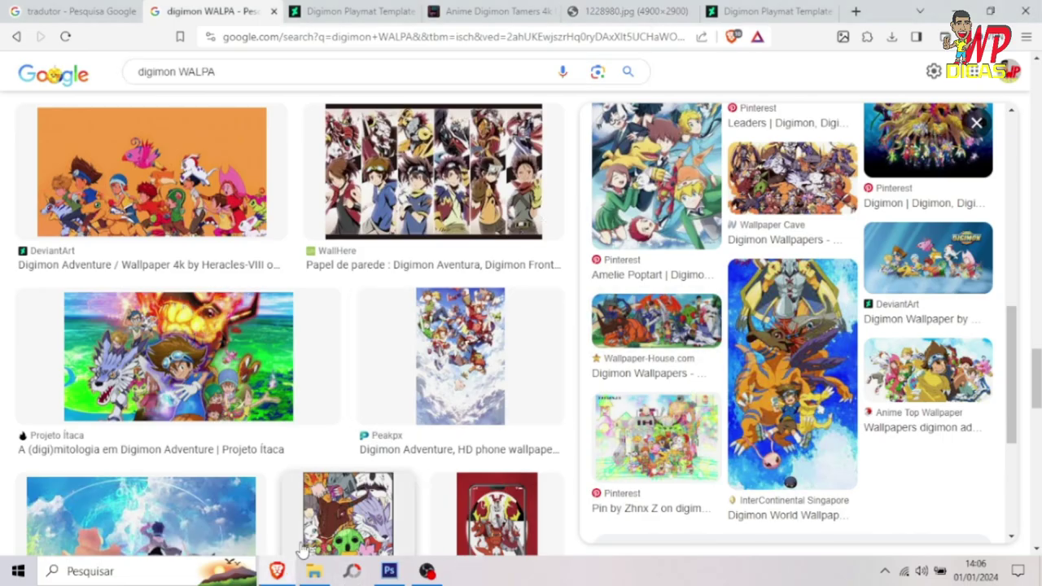
# Open the image 2267X1179 EM BRANCO from the desktop folder to check it, and close it again.
pyautogui.click(314, 570)
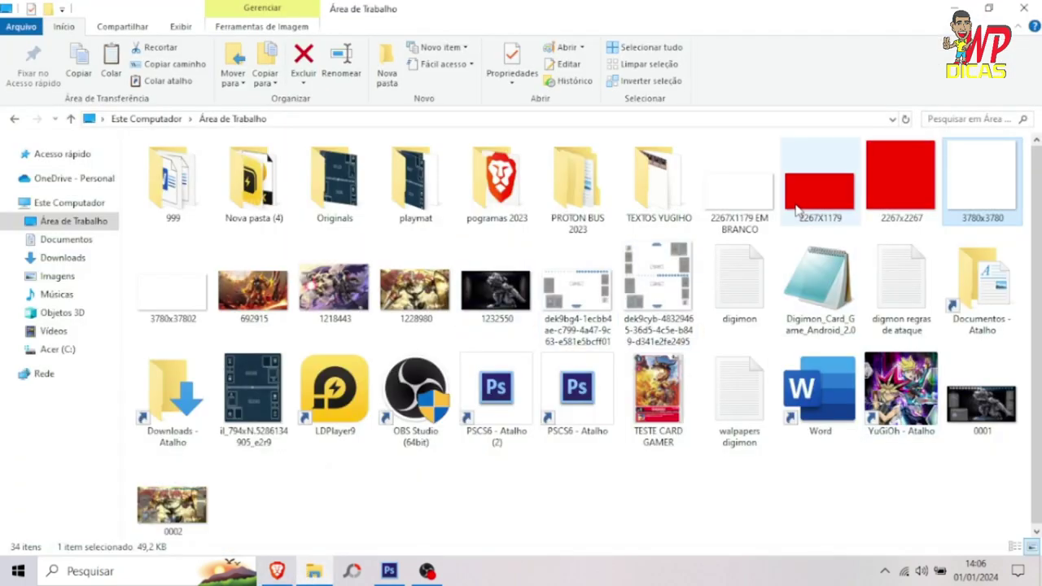
pyautogui.click(719, 193)
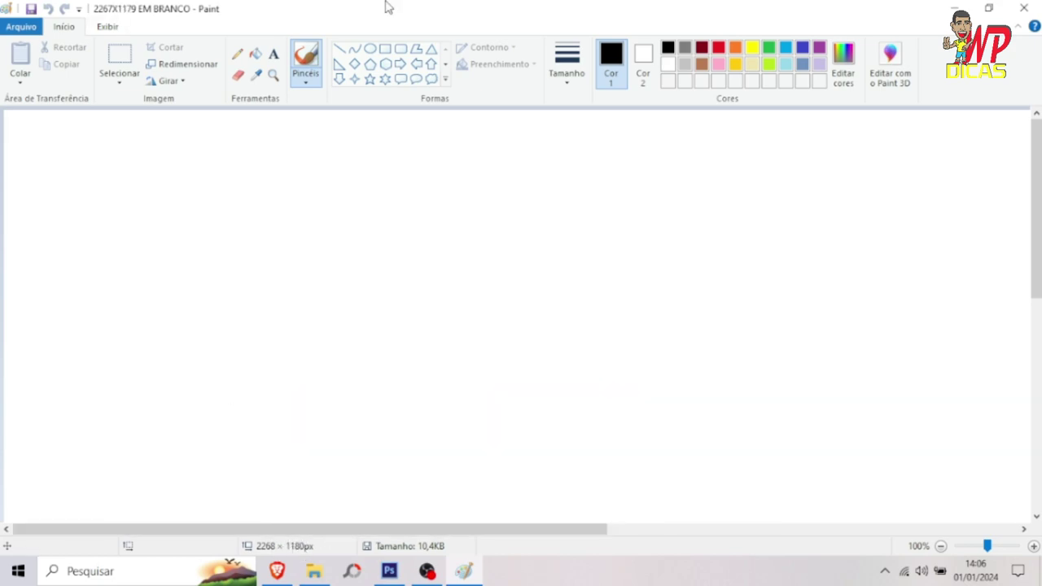
pyautogui.click(1027, 7)
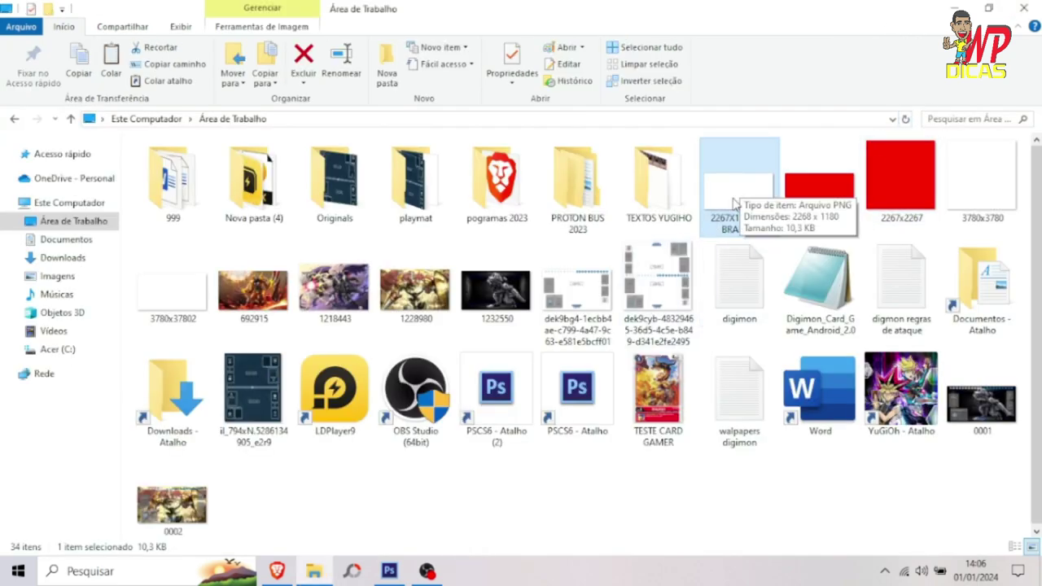
# Switch to Photoshop and open the image 2267X1179 EM BRANCO from the desktop.
pyautogui.click(389, 571)
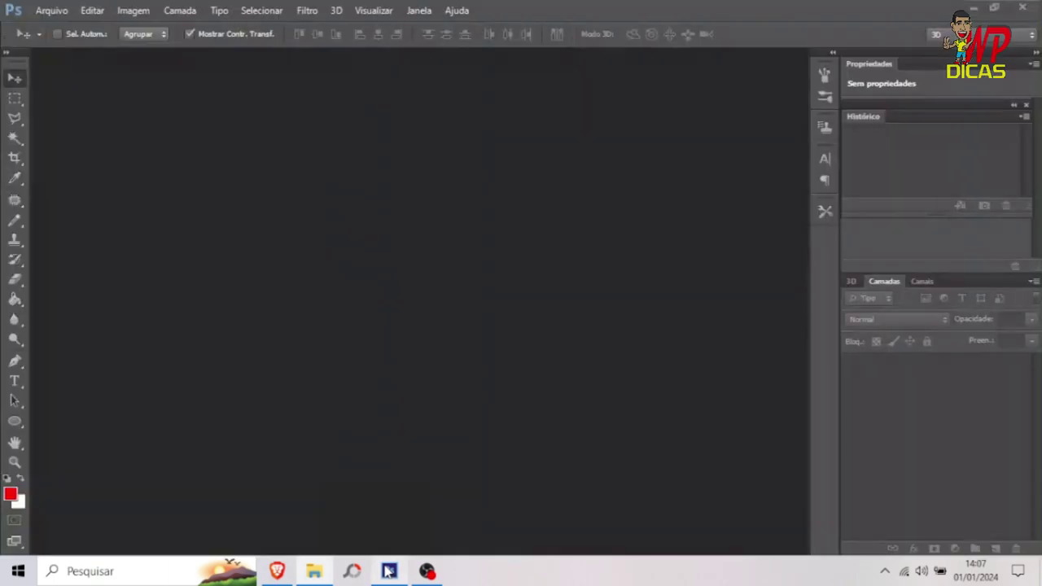
pyautogui.click(44, 10)
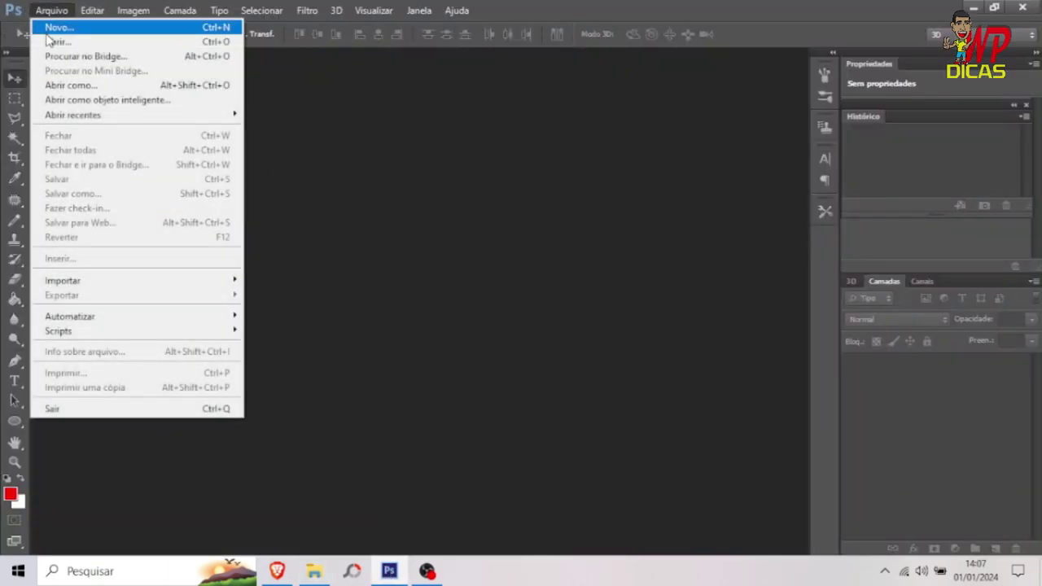
pyautogui.click(53, 42)
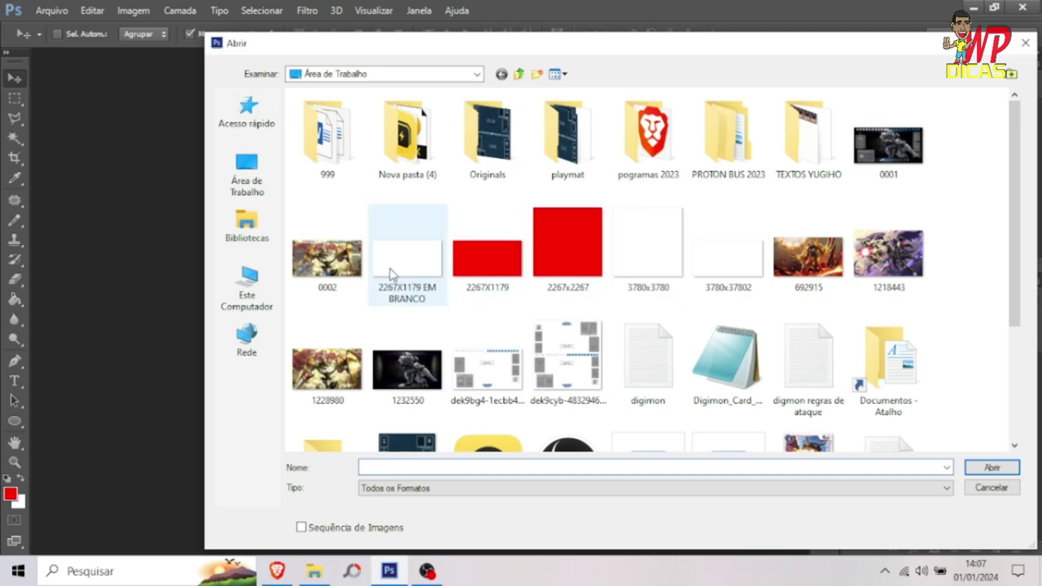
pyautogui.moveTo(394, 258)
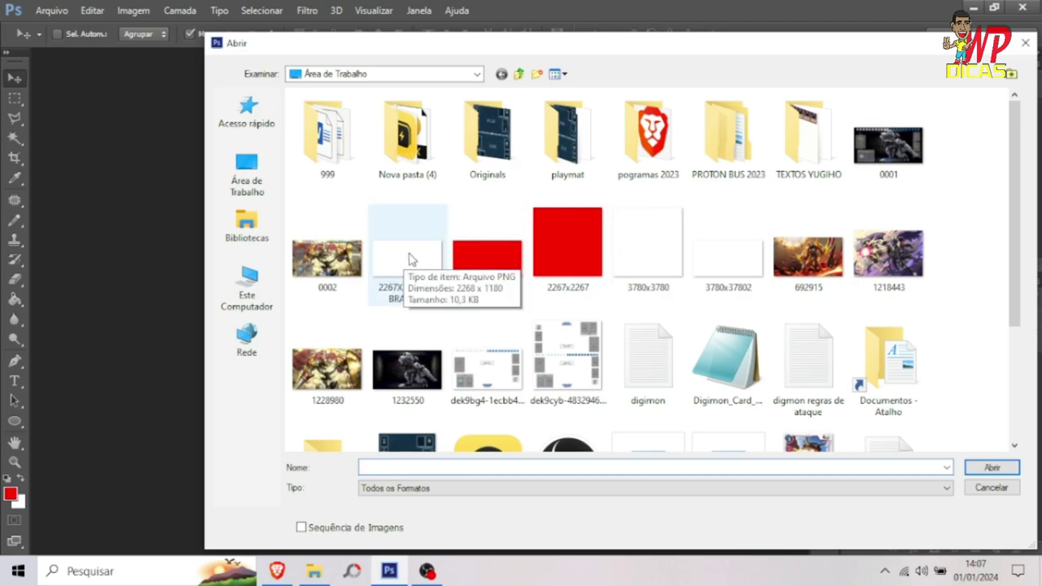
pyautogui.click(411, 259)
pyautogui.doubleClick(411, 259)
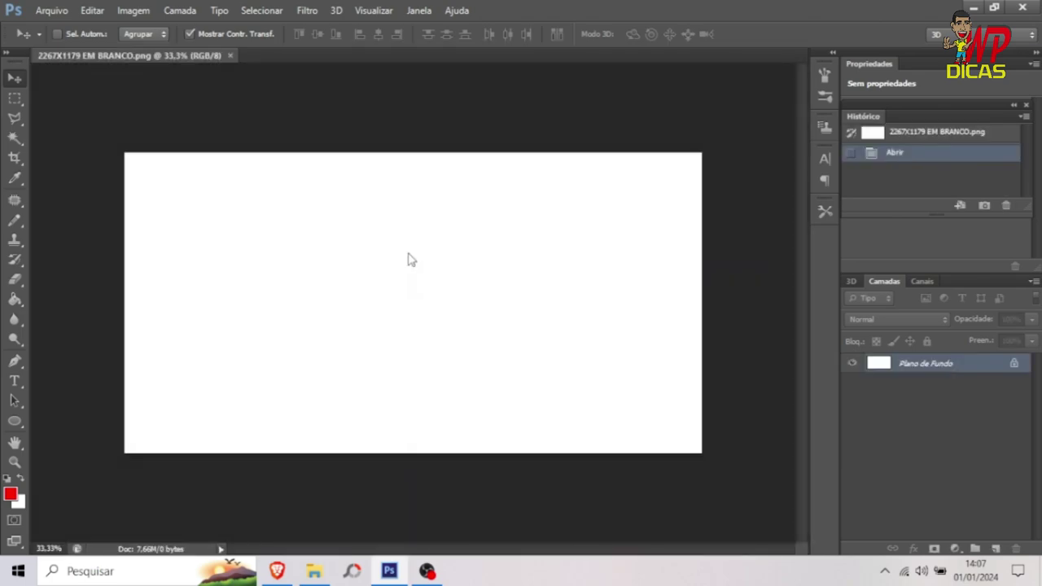
# Place the image TESTE CARD GAMER at the centre of the blank canvas as a new layer.
pyautogui.click(57, 10)
pyautogui.click(70, 257)
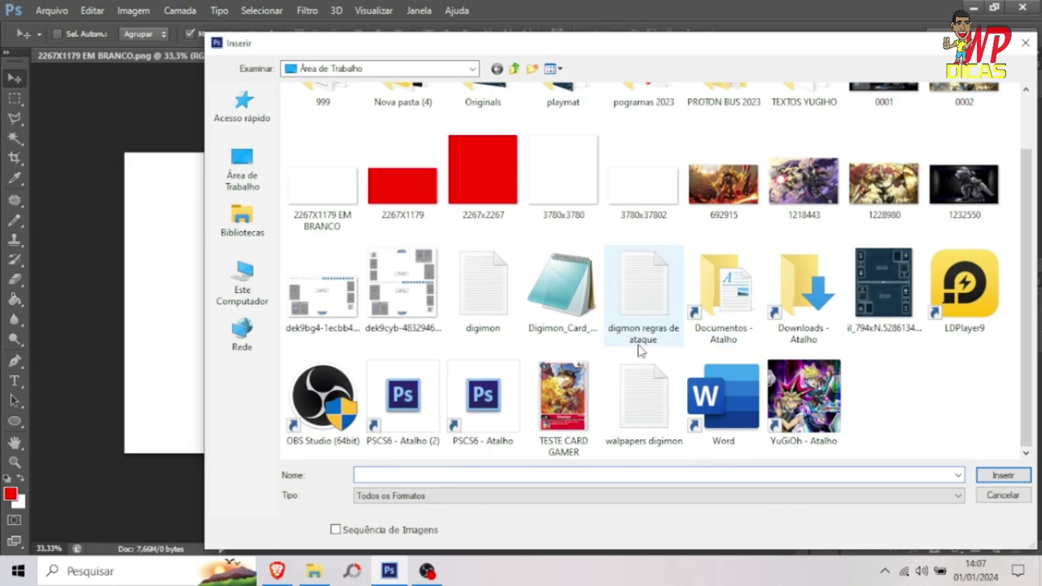
pyautogui.doubleClick(562, 414)
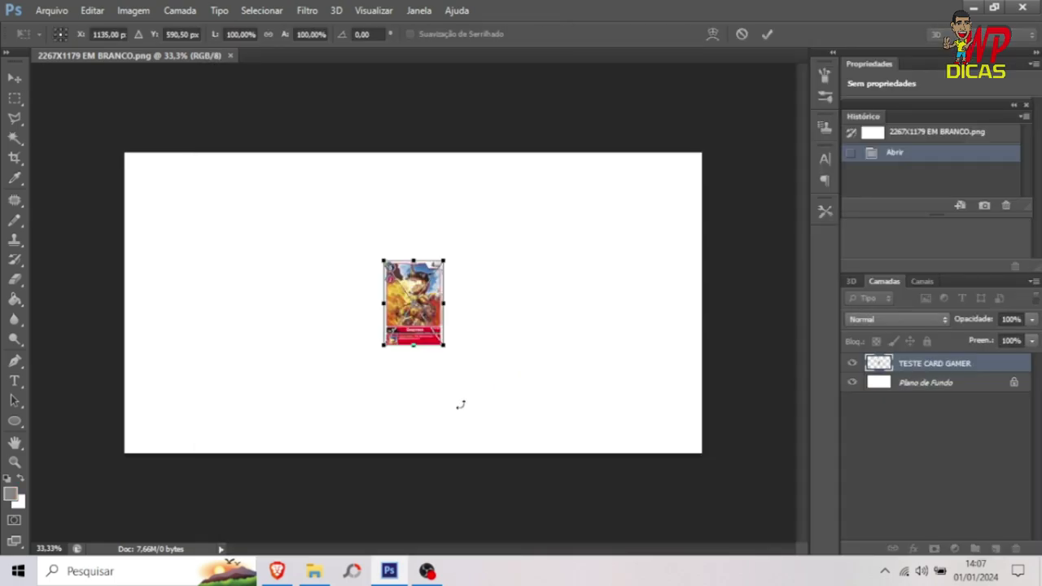
pyautogui.scroll(4, 461, 402)
pyautogui.scroll(3, 432, 303)
pyautogui.press('Return')
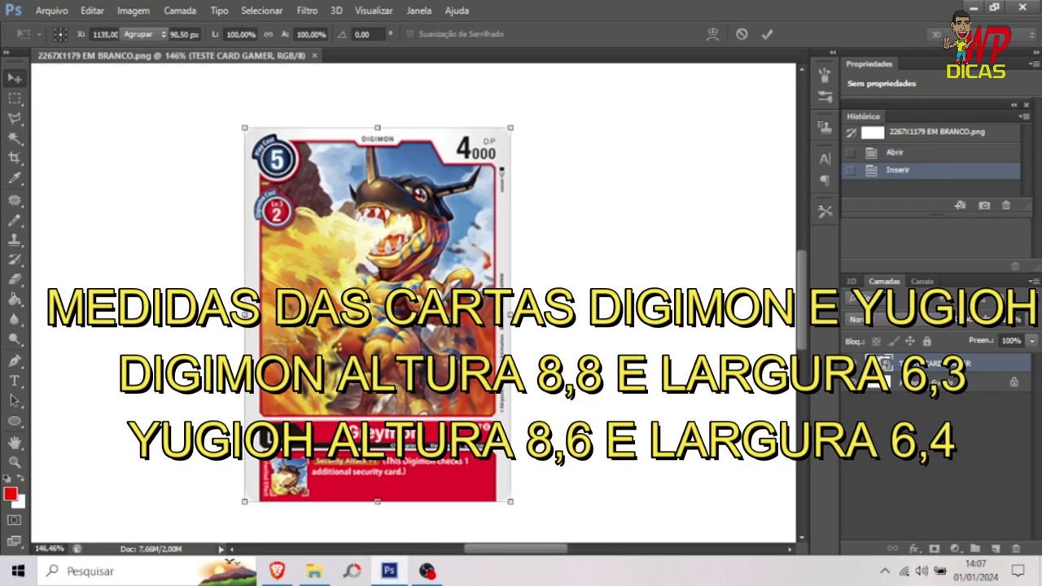
# Free-transform the card layer, narrowing it to 99.58% width from its right edge and slightly reducing its height from its bottom edge.
pyautogui.hotkey('ctrl', 't')
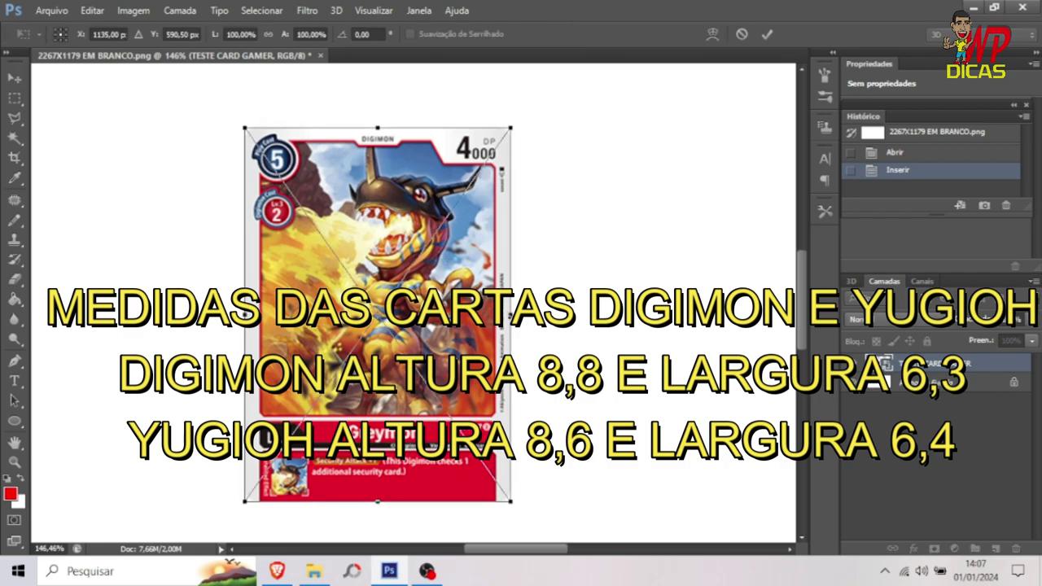
pyautogui.moveTo(510, 315)
pyautogui.mouseDown()
pyautogui.moveTo(509, 305)
pyautogui.moveTo(511, 319)
pyautogui.mouseUp()
pyautogui.press('Return')
pyautogui.hotkey('ctrl', 't')
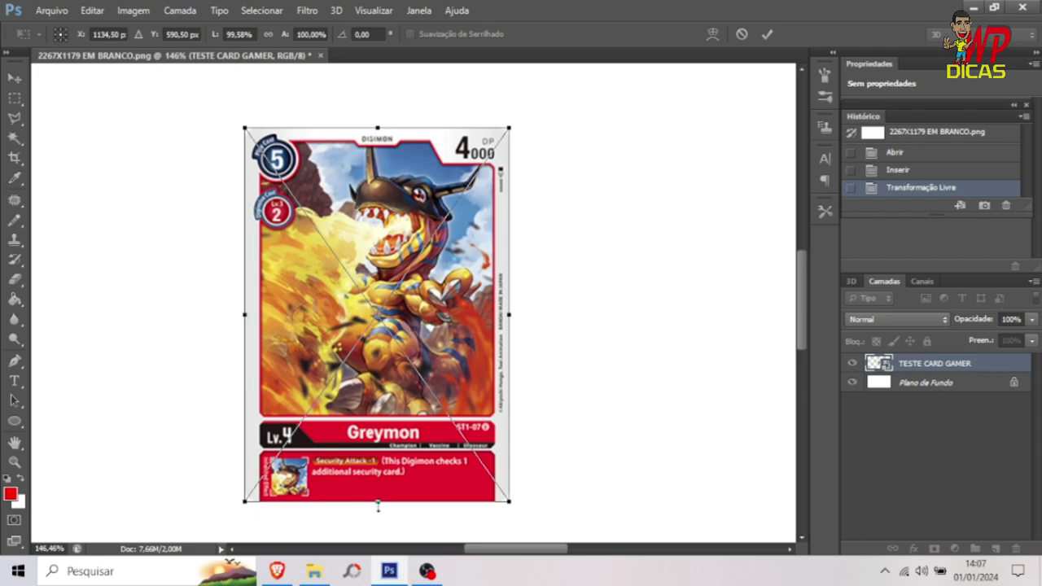
pyautogui.moveTo(378, 506)
pyautogui.mouseDown()
pyautogui.moveTo(377, 482)
pyautogui.moveTo(380, 502)
pyautogui.mouseUp()
pyautogui.press('Return')
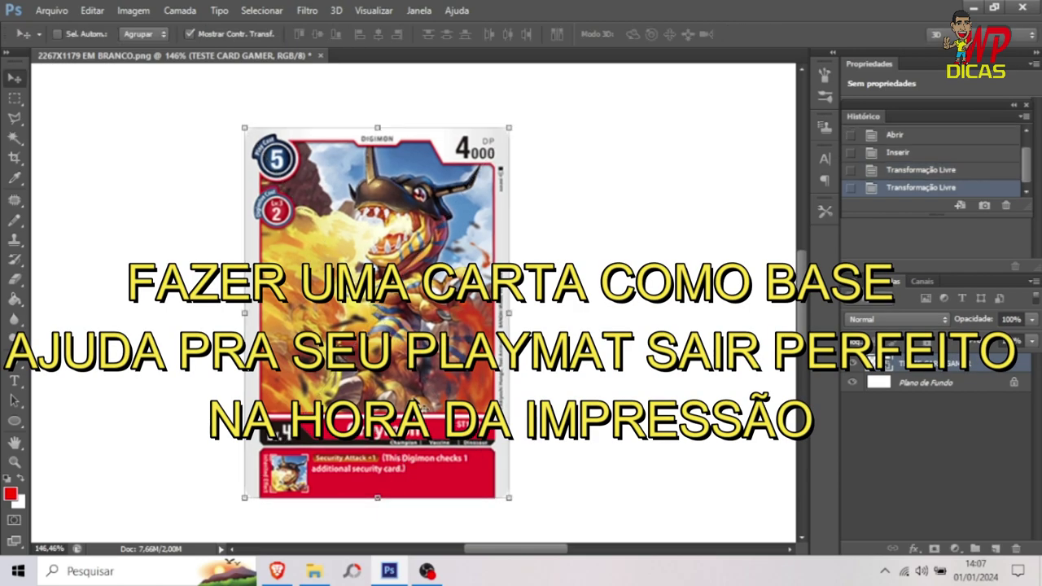
# Place the playmat template dek9bg4-1ecbb4ae-c799-4a47-9c63-e581e5bcff01 above the card layer.
pyautogui.scroll(-8, 364, 327)
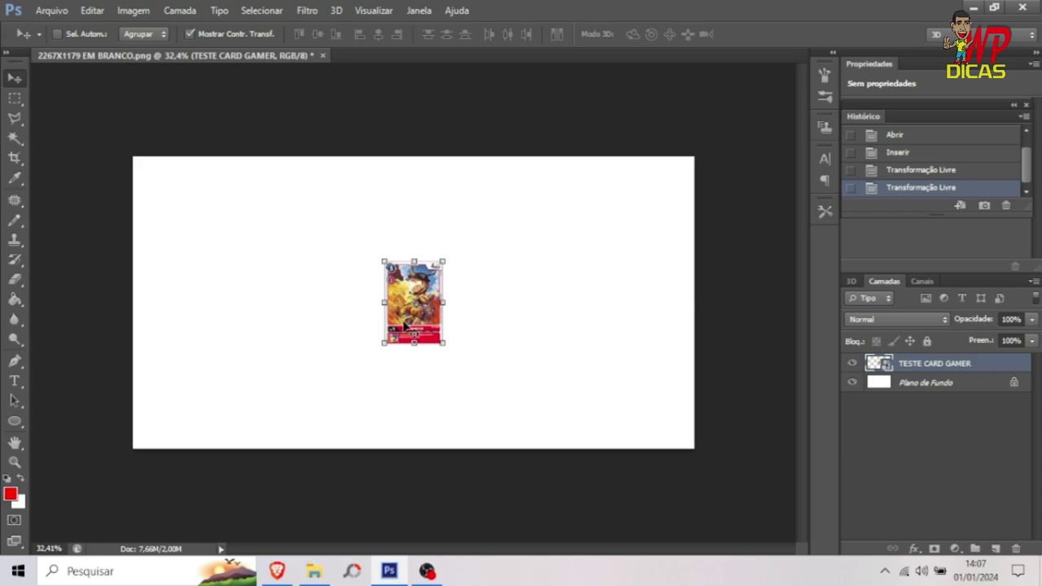
pyautogui.click(51, 10)
pyautogui.moveTo(92, 9)
pyautogui.moveTo(51, 10)
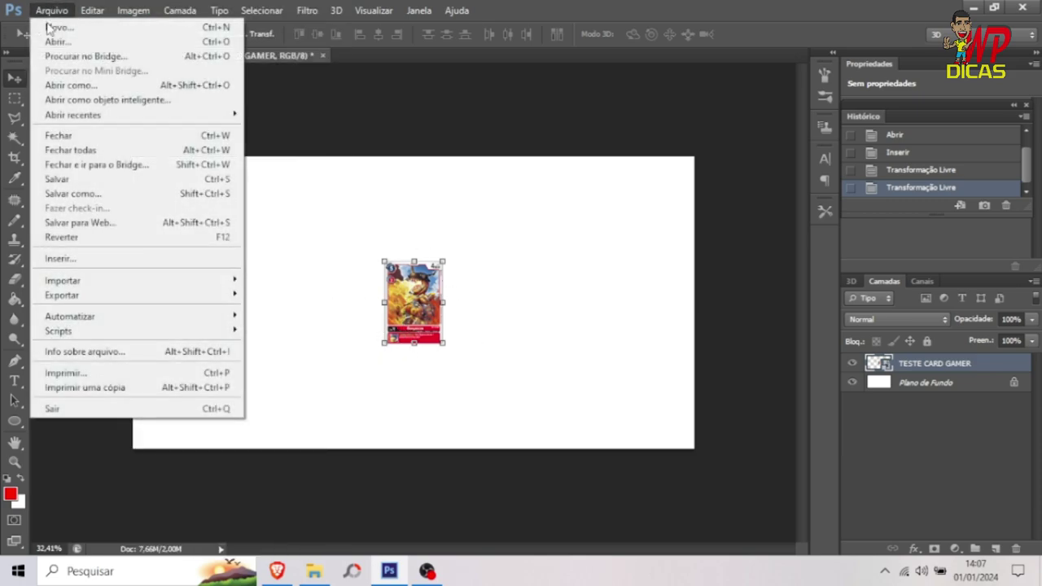
pyautogui.click(49, 256)
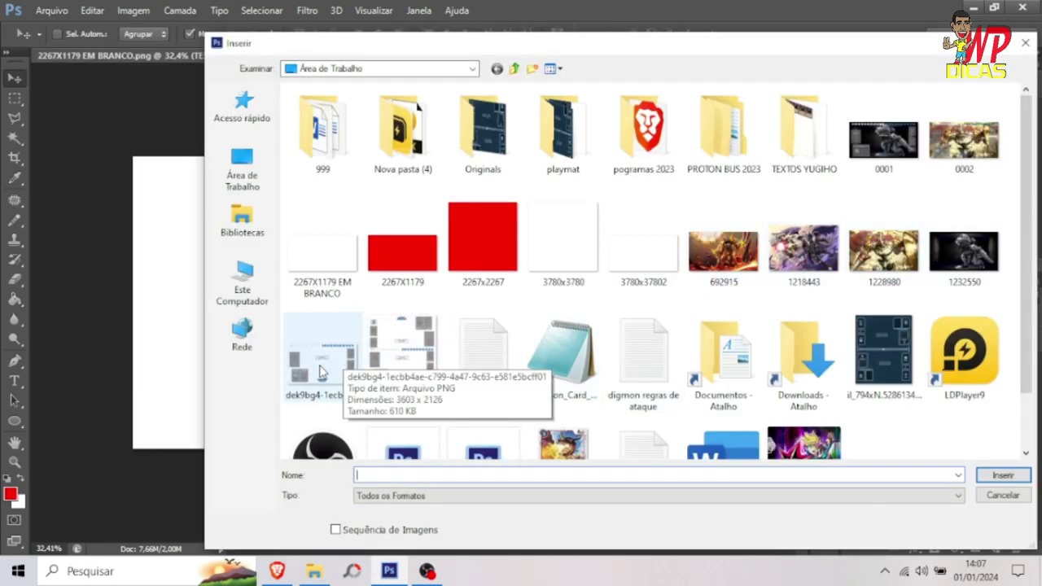
pyautogui.doubleClick(322, 372)
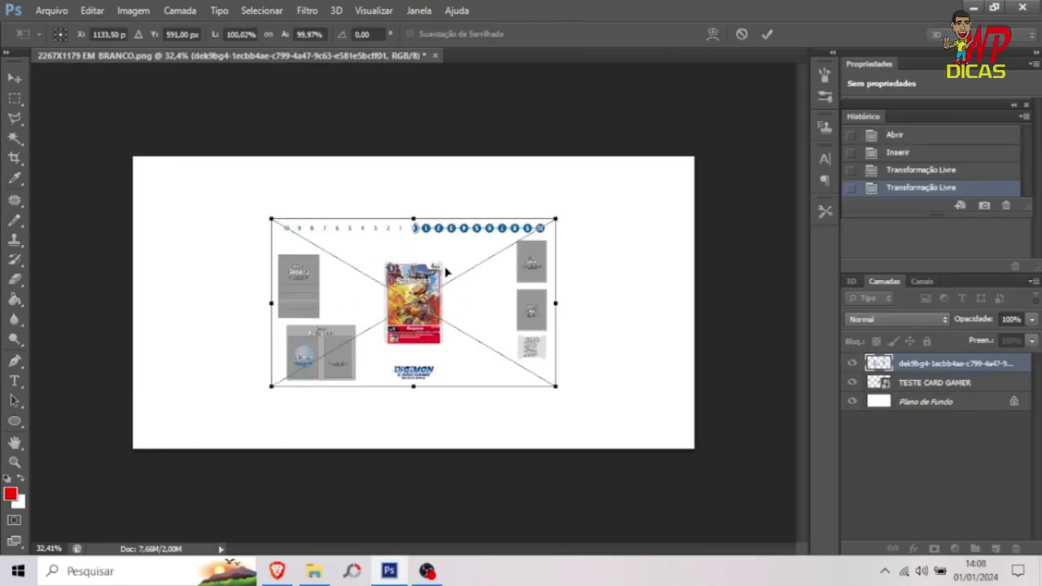
# Move the placed playmat template to the canvas's upper-left corner and stretch it over the whole canvas, to 205.24% width and 177.88% height.
pyautogui.moveTo(490, 287); pyautogui.dragTo(349, 225)
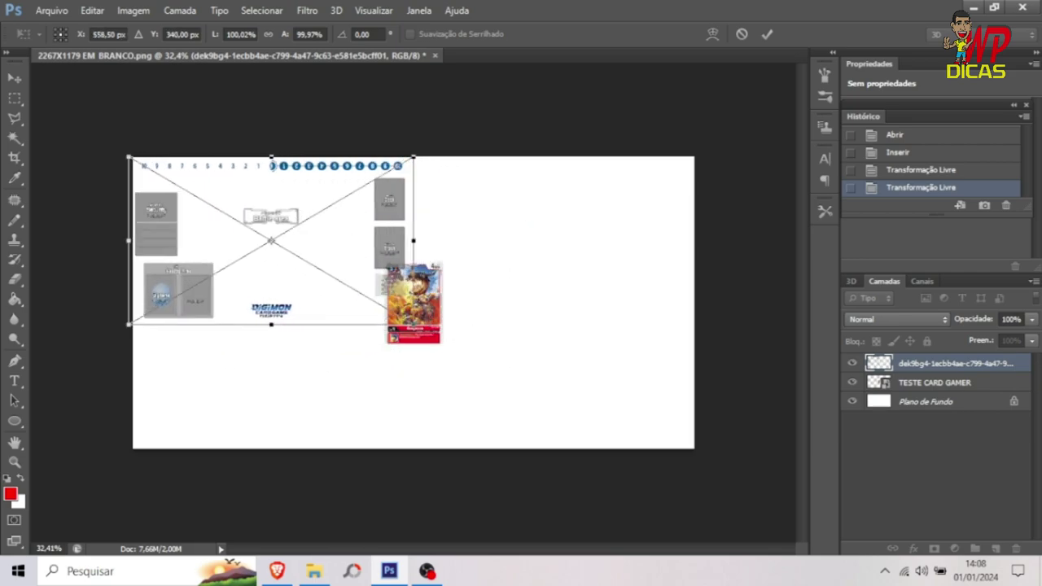
pyautogui.moveTo(413, 324); pyautogui.dragTo(706, 455)
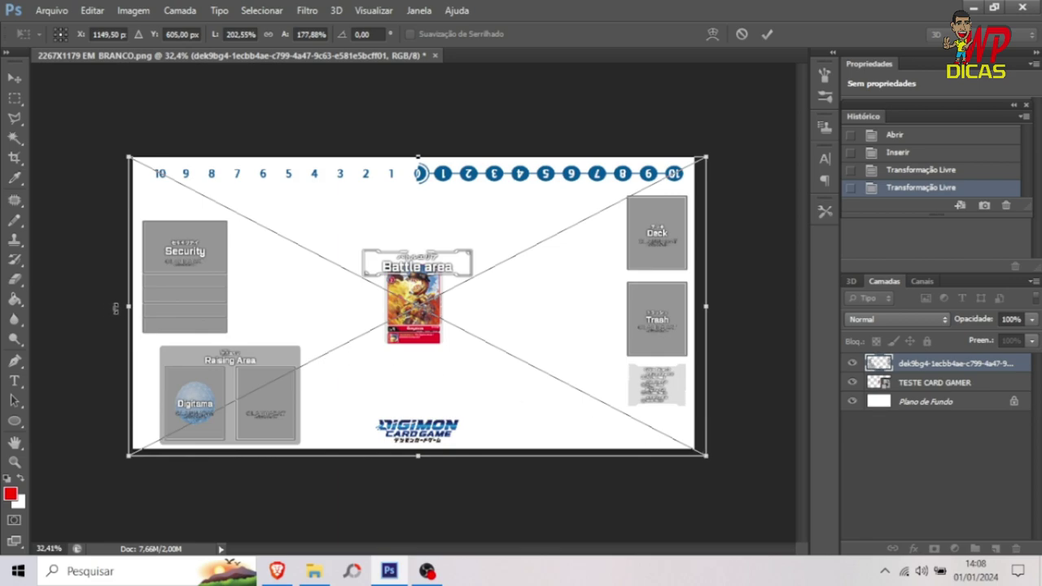
pyautogui.moveTo(126, 306); pyautogui.dragTo(122, 305)
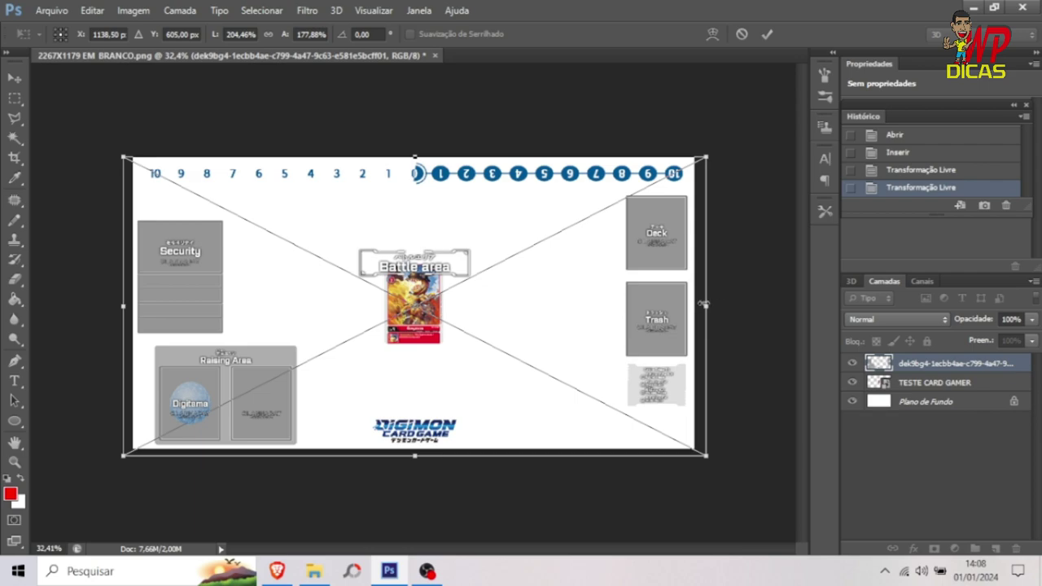
pyautogui.moveTo(704, 304); pyautogui.dragTo(708, 305)
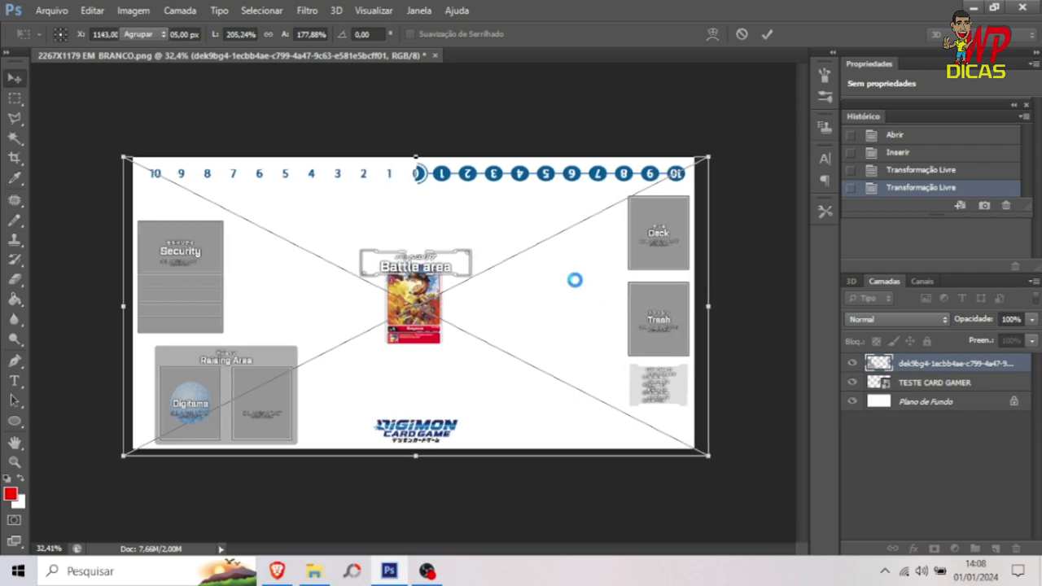
pyautogui.press('Return')
# Bring the TESTE CARD GAMER layer above the template and position the card directly beside the Deck slot.
pyautogui.moveTo(960, 389); pyautogui.dragTo(951, 368)
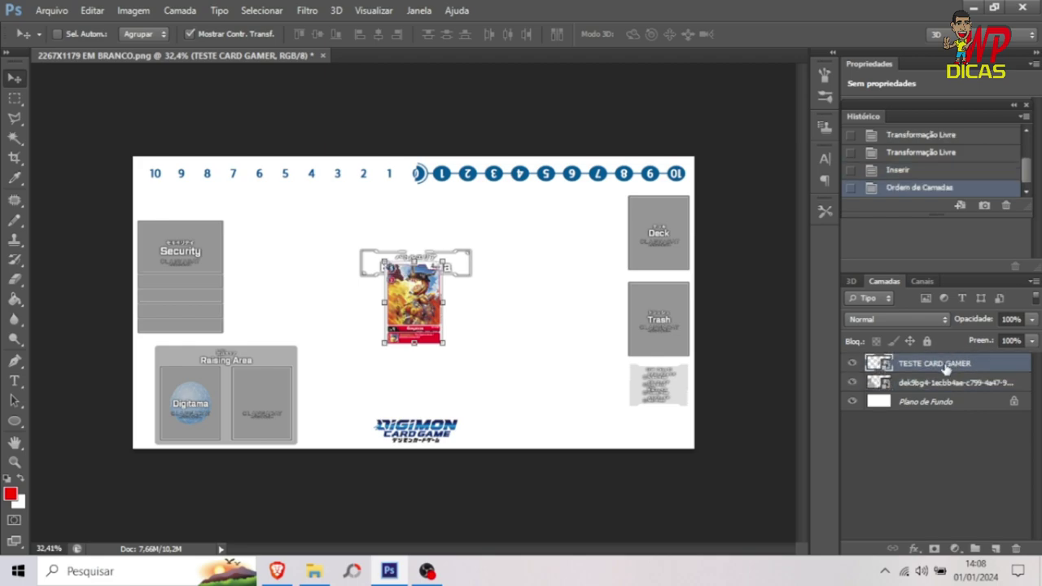
pyautogui.hotkey('ctrl', 't')
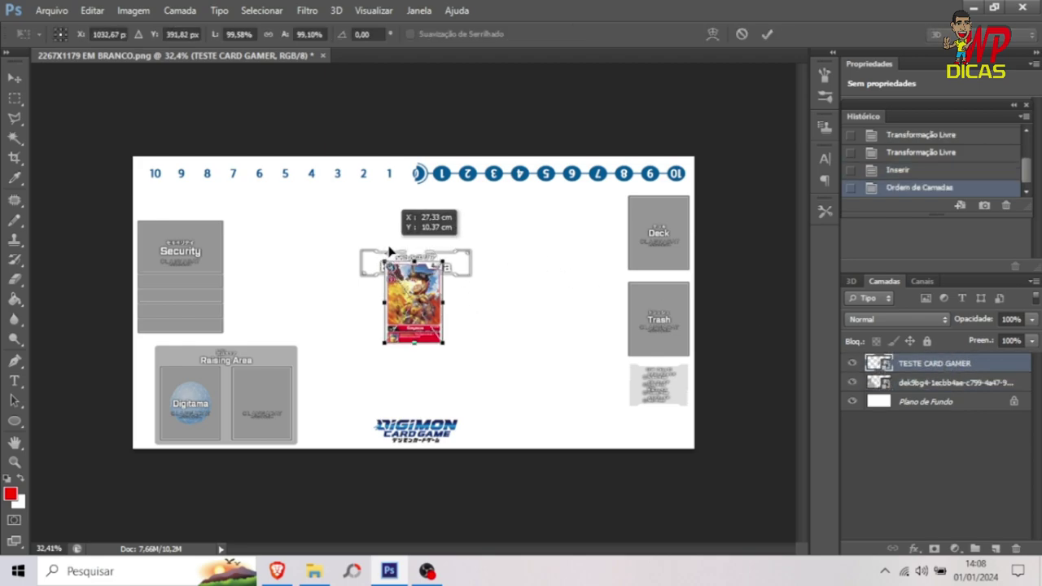
pyautogui.moveTo(434, 316); pyautogui.dragTo(631, 258)
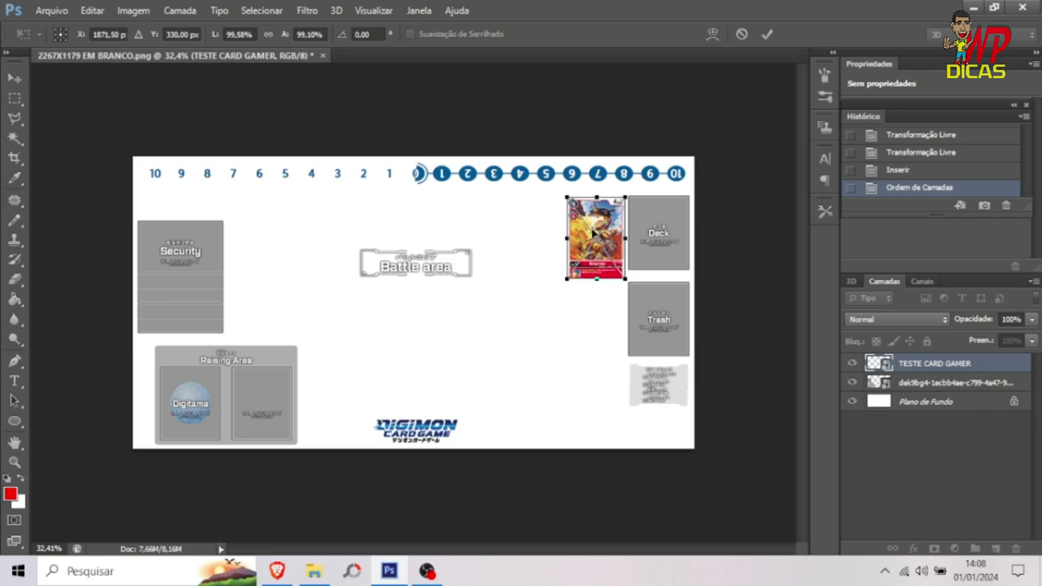
pyautogui.press('Return')
# Stretch the playmat template layer upward from its top edge to 182.50% height.
pyautogui.click(932, 384)
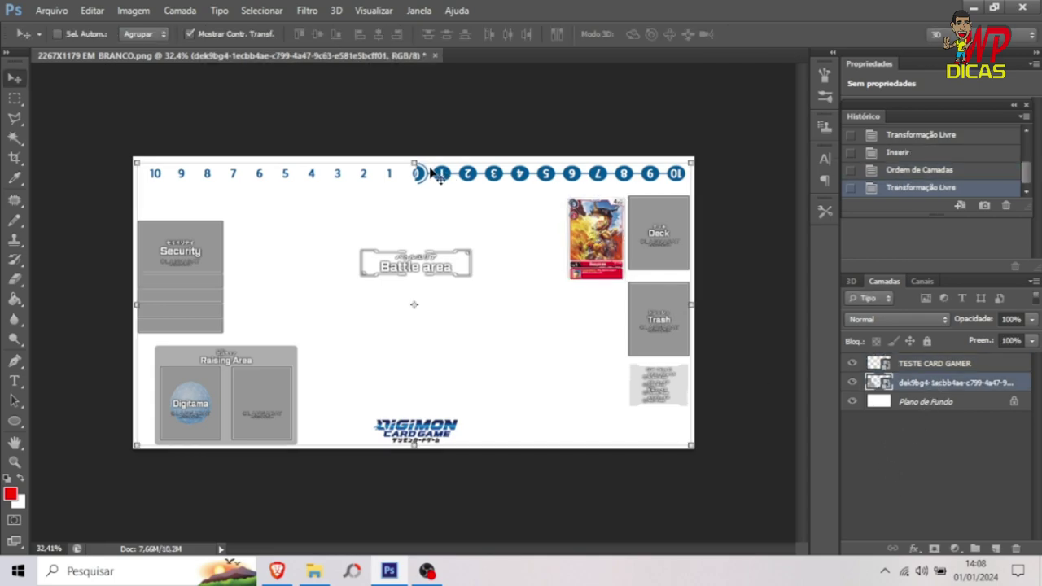
pyautogui.moveTo(417, 158); pyautogui.dragTo(416, 150)
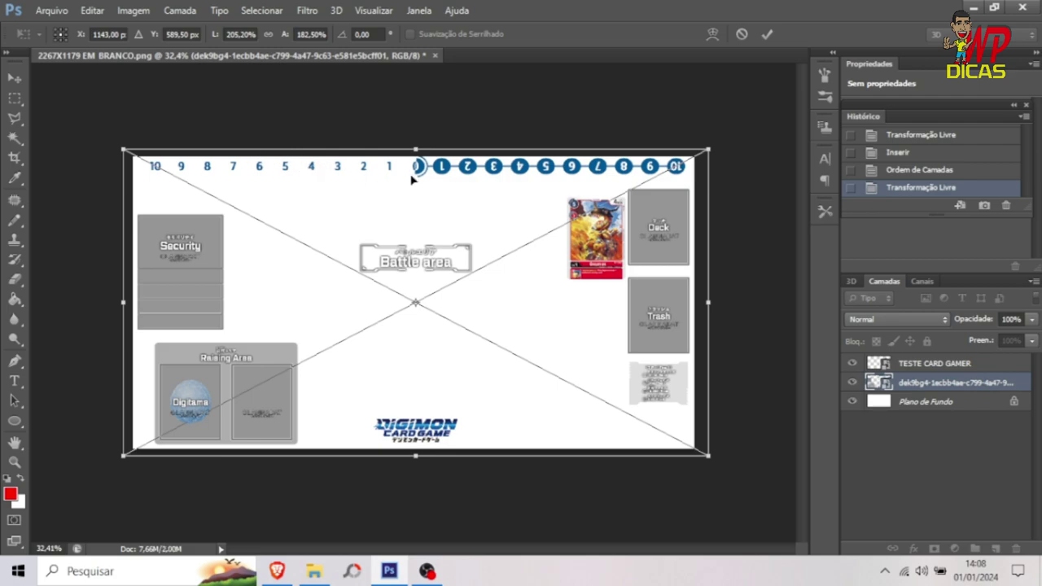
pyautogui.press('Return')
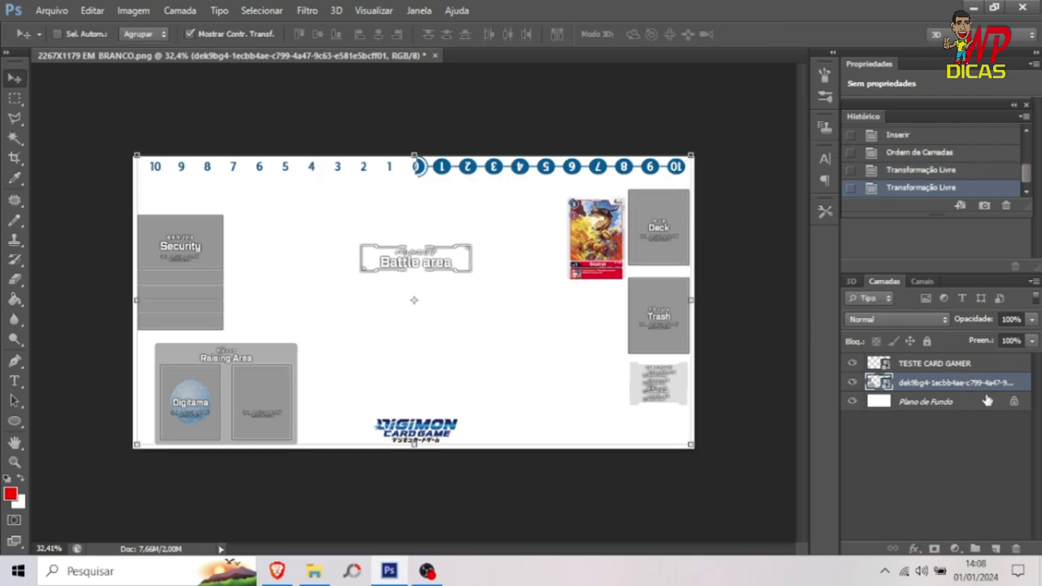
# Move the TESTE CARD GAMER card onto the Security slot and rotate it about 91° to lie sideways over it.
pyautogui.click(928, 363)
pyautogui.moveTo(582, 217); pyautogui.dragTo(161, 280)
pyautogui.moveTo(205, 229)
pyautogui.mouseDown()
pyautogui.moveTo(220, 296)
pyautogui.moveTo(248, 261)
pyautogui.moveTo(249, 295)
pyautogui.moveTo(197, 246)
pyautogui.mouseUp()
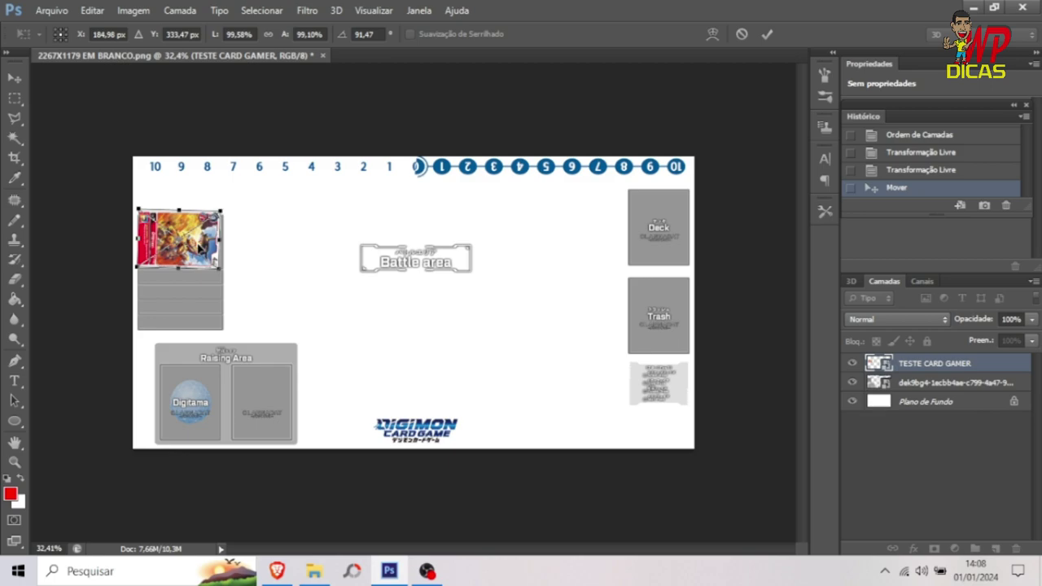
pyautogui.press('Return')
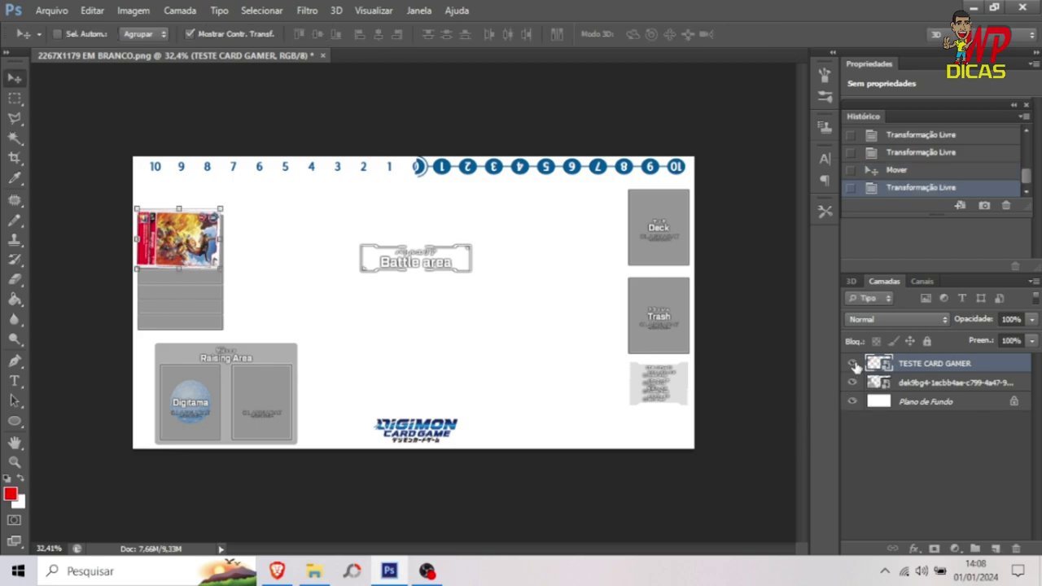
# Hide the card and background layers and save the template as a PNG, overwriting dek9bg4-1ecbb4ae-c799-4a47-9c63-e581e5bcff01 on the desktop.
pyautogui.click(853, 363)
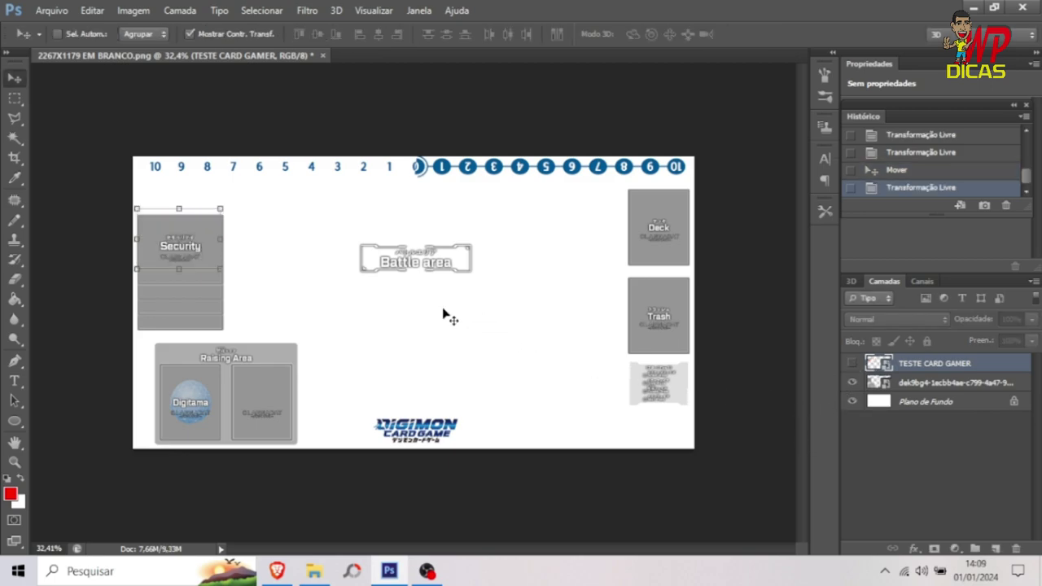
pyautogui.click(855, 401)
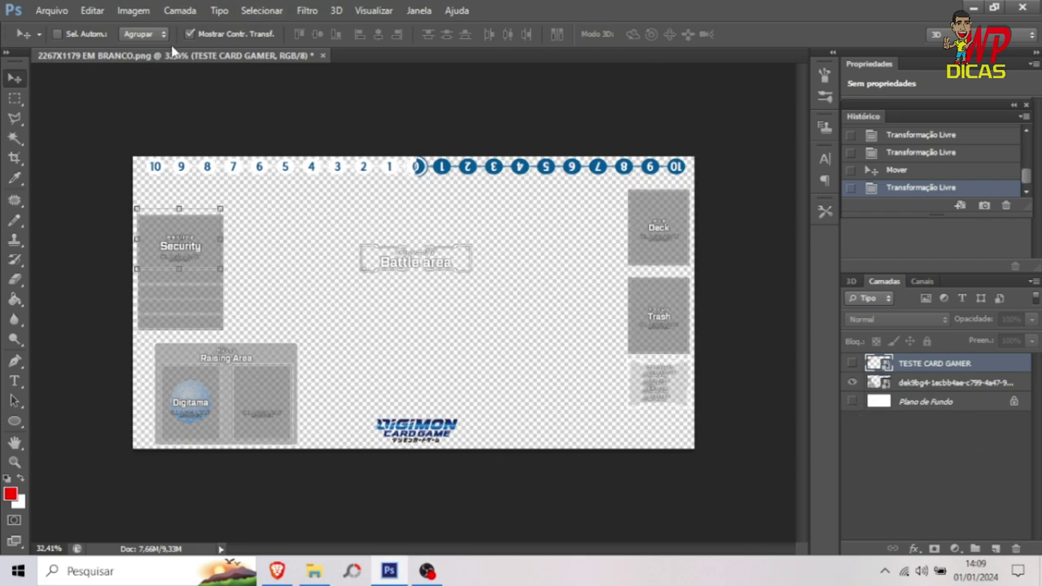
pyautogui.click(49, 10)
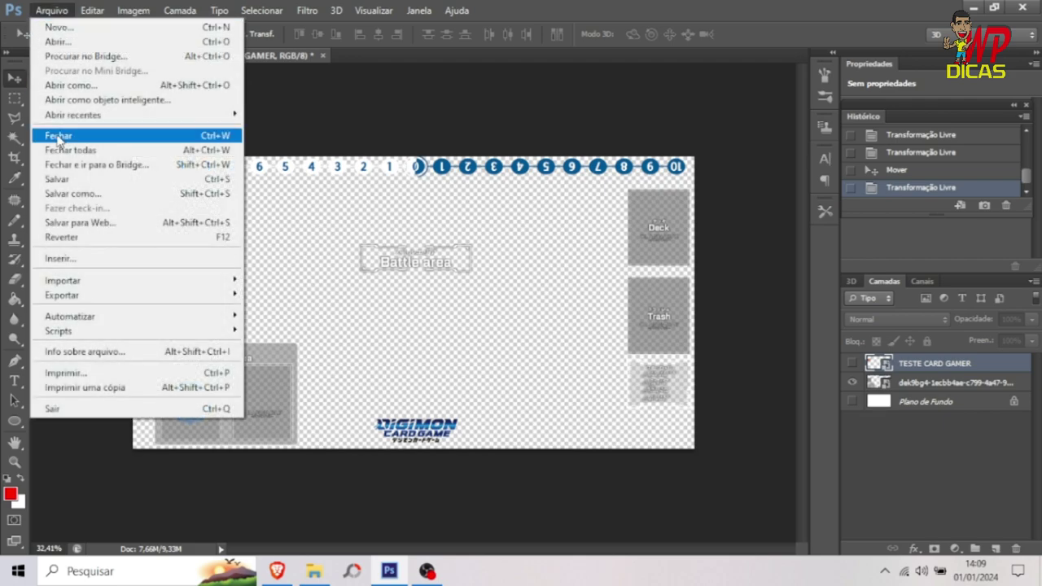
pyautogui.click(81, 198)
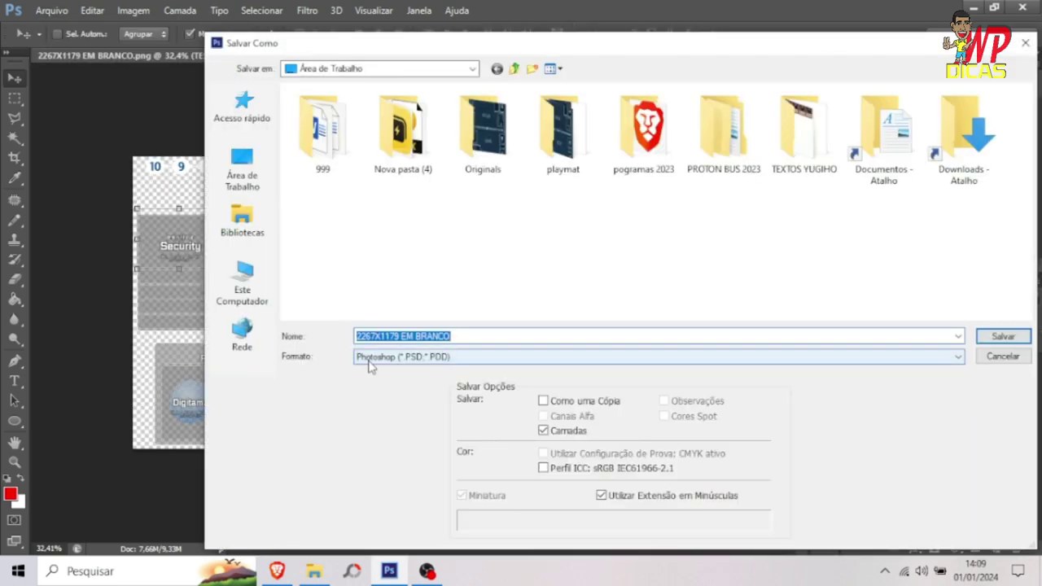
pyautogui.click(371, 358)
pyautogui.click(398, 539)
pyautogui.click(796, 260)
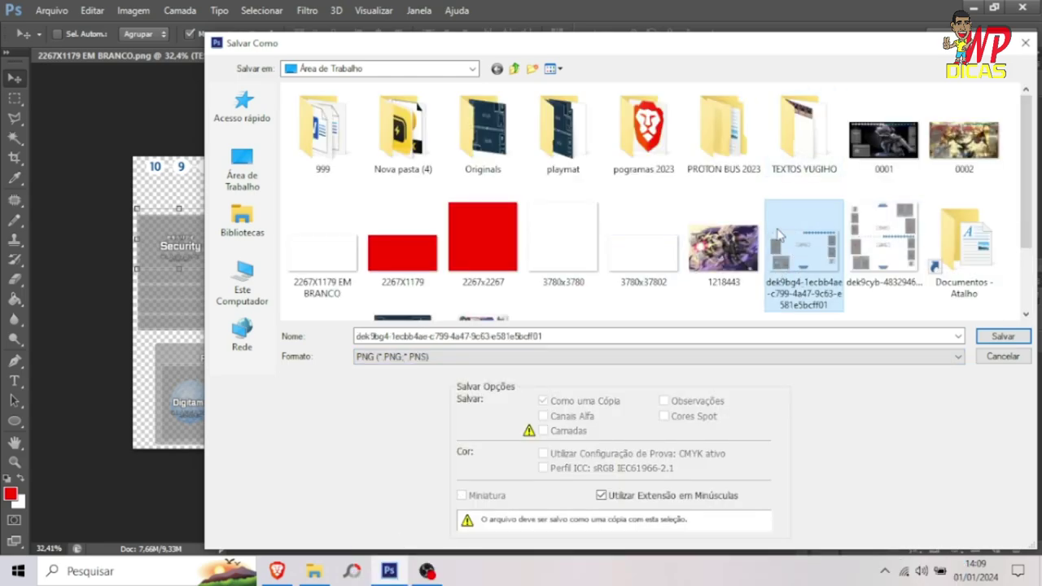
pyautogui.click(1002, 336)
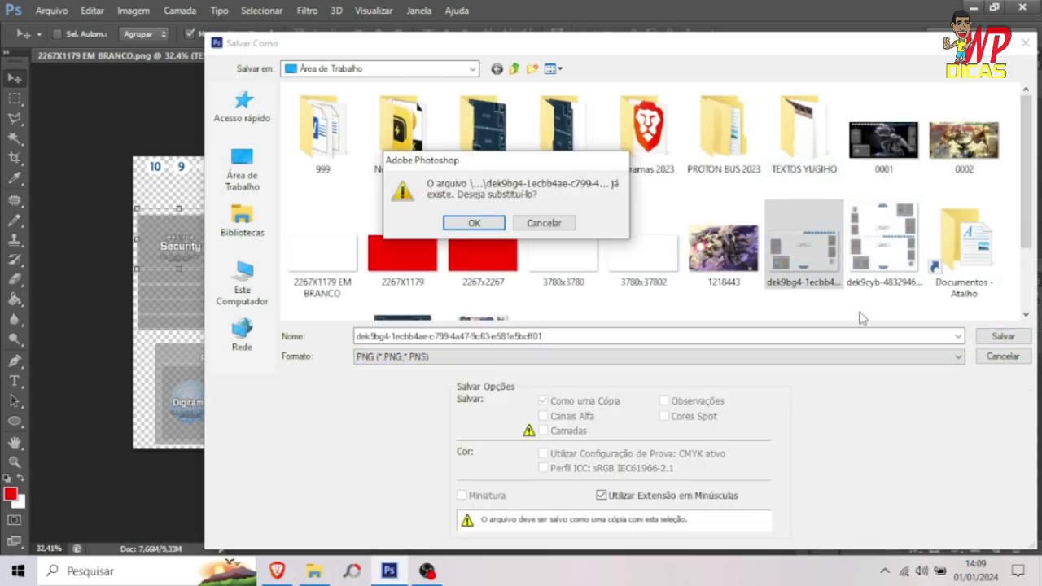
pyautogui.click(487, 220)
pyautogui.click(569, 179)
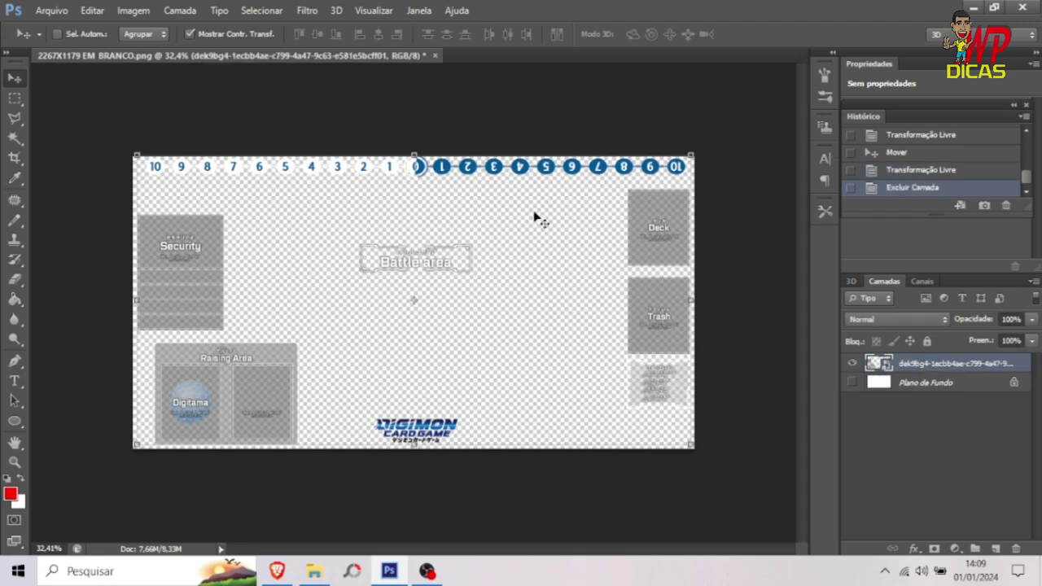
# Place the image 692915 from the desktop and move its layer beneath the playmat template.
pyautogui.click(51, 11)
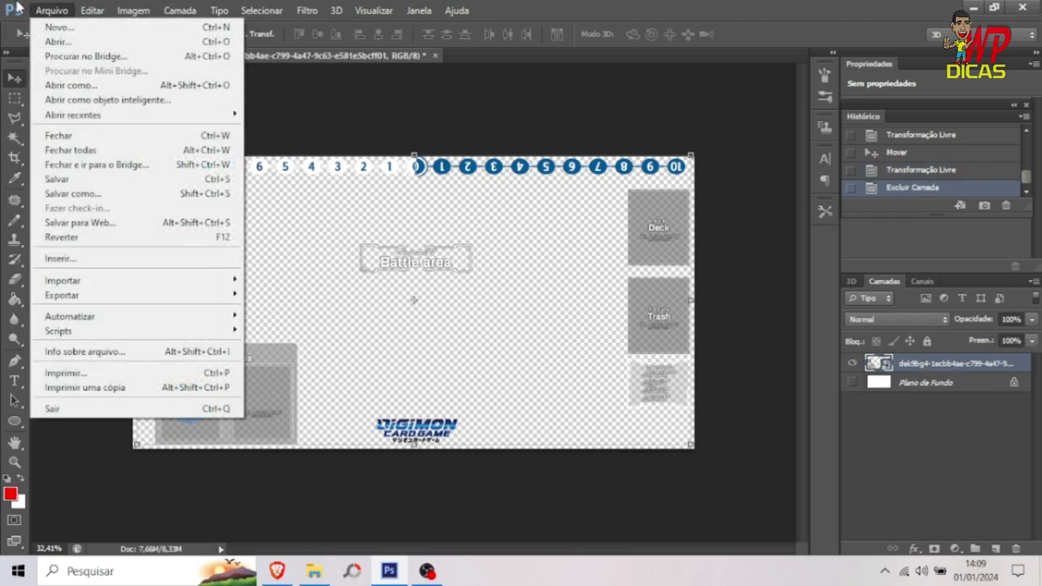
pyautogui.click(72, 257)
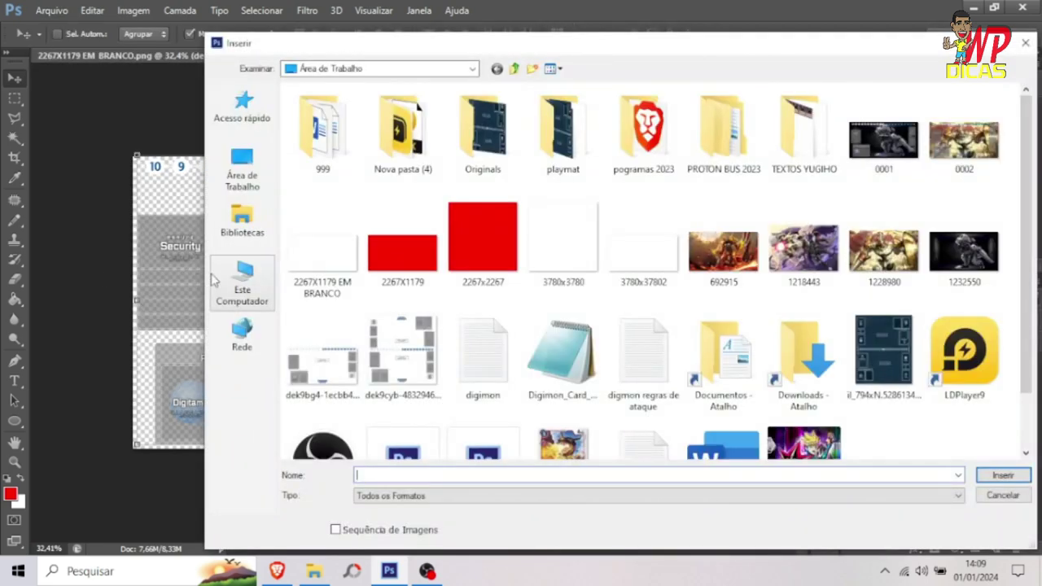
pyautogui.doubleClick(724, 249)
pyautogui.moveTo(472, 291); pyautogui.dragTo(434, 267)
pyautogui.press('Return')
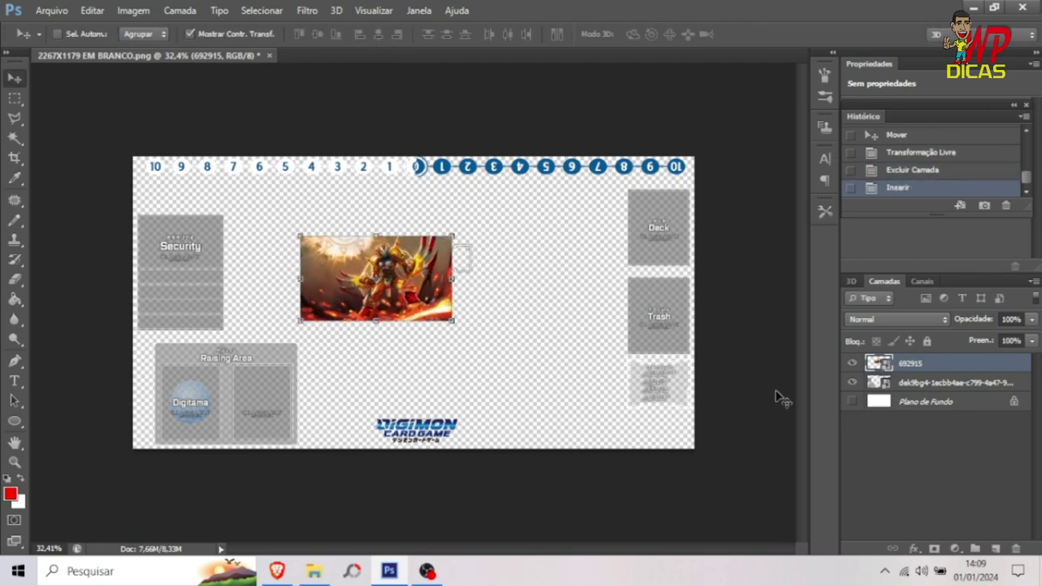
pyautogui.moveTo(932, 364); pyautogui.dragTo(946, 394)
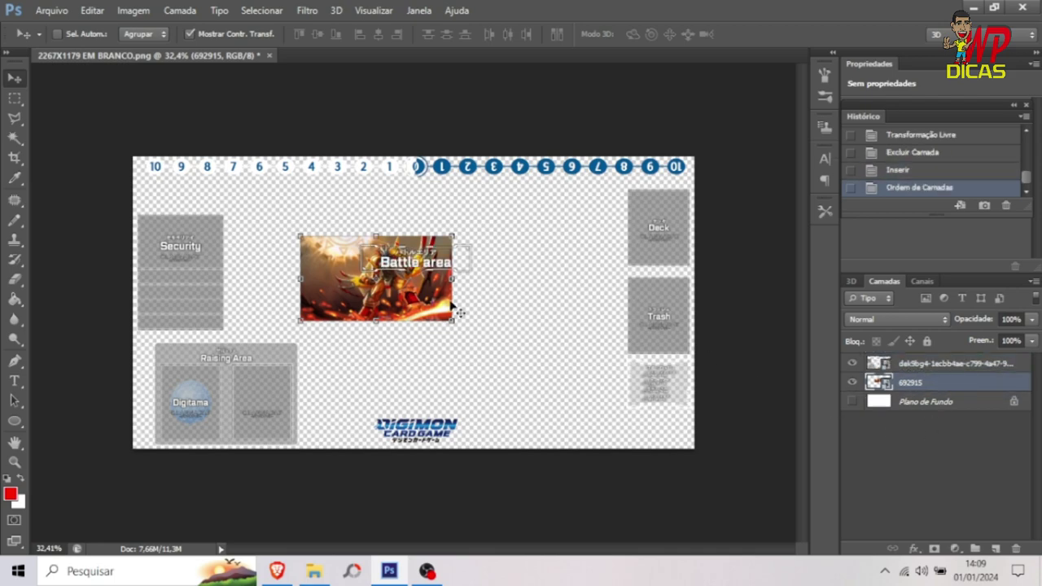
# Move the 692915 artwork to the canvas's upper-left corner and stretch it over the whole canvas, to 369.38% width and 341.04% height.
pyautogui.moveTo(452, 308); pyautogui.dragTo(253, 219)
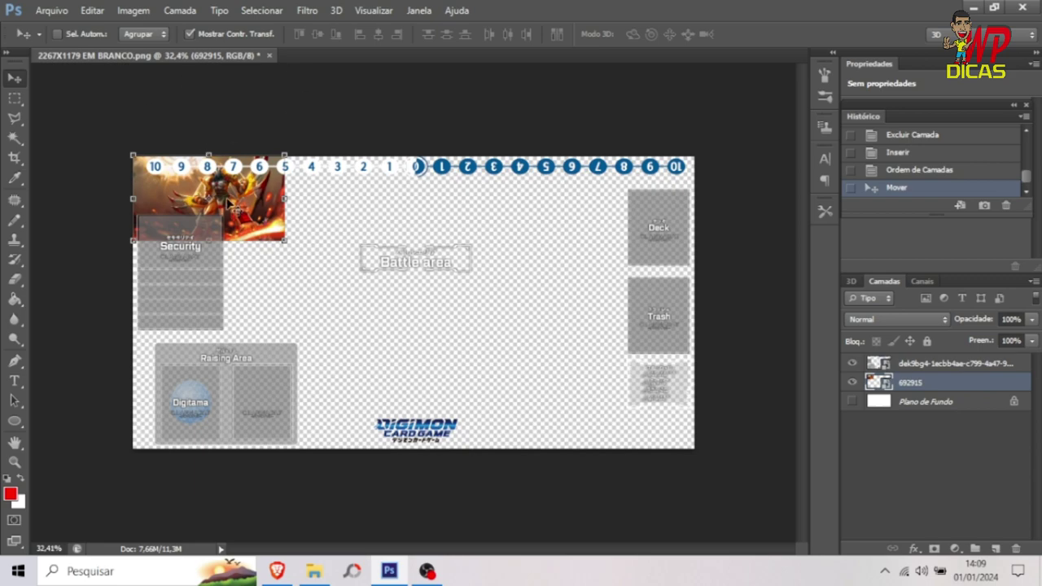
pyautogui.moveTo(283, 238); pyautogui.dragTo(493, 326)
pyautogui.moveTo(451, 282); pyautogui.dragTo(394, 243)
pyautogui.moveTo(503, 325); pyautogui.dragTo(694, 447)
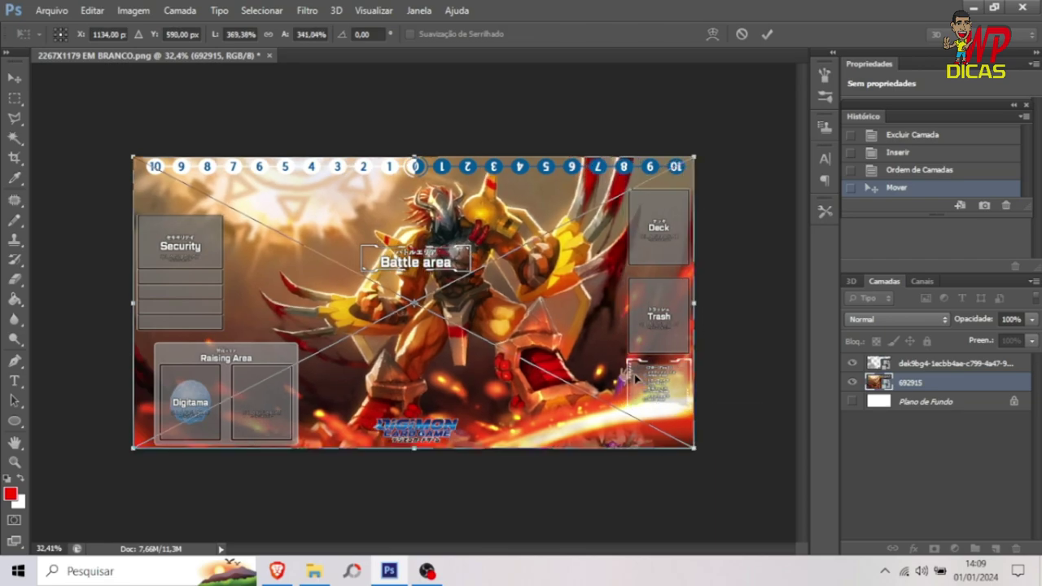
pyautogui.press('Return')
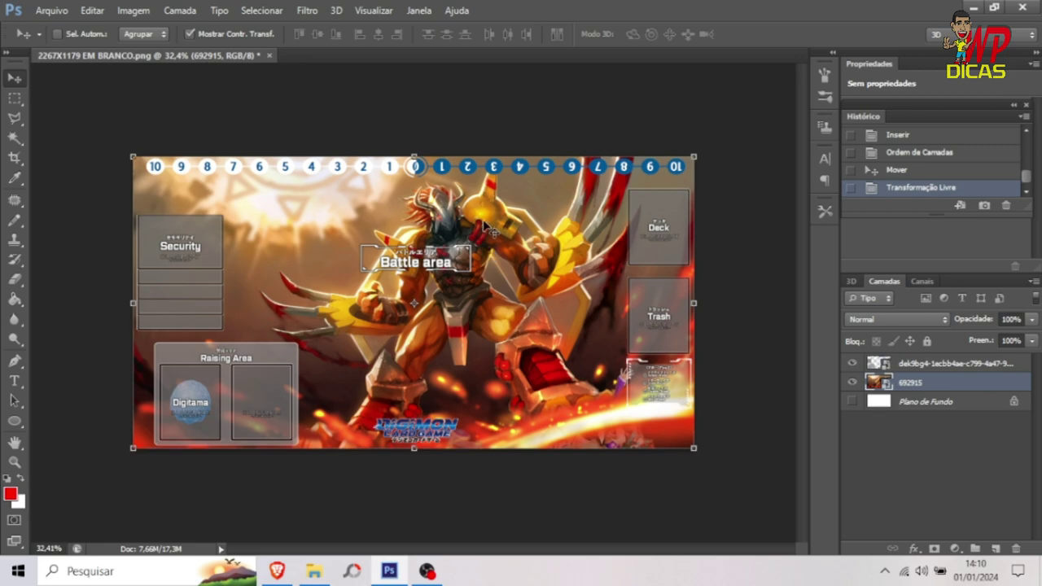
# Save the finished playmat to the desktop as a PNG copy named 01, with smallest compression and no interlacing.
pyautogui.click(50, 547)
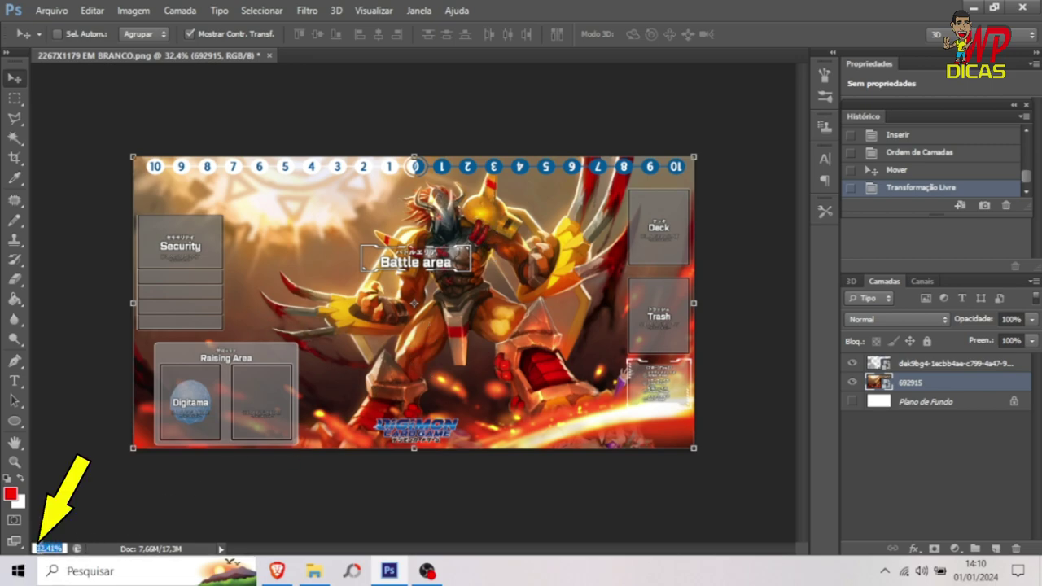
pyautogui.press('Return')
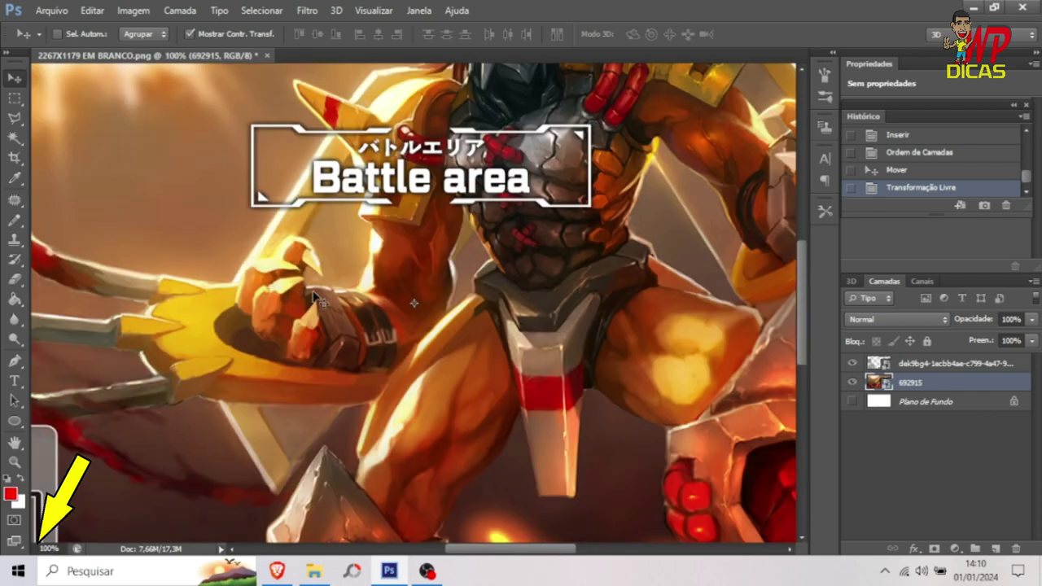
pyautogui.scroll(-5, 389, 346)
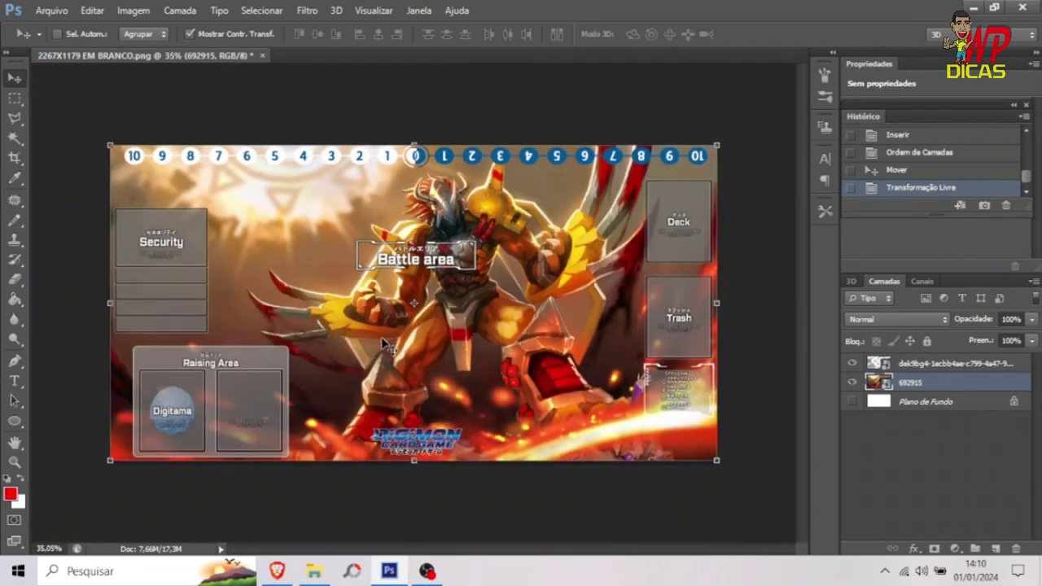
pyautogui.click(53, 10)
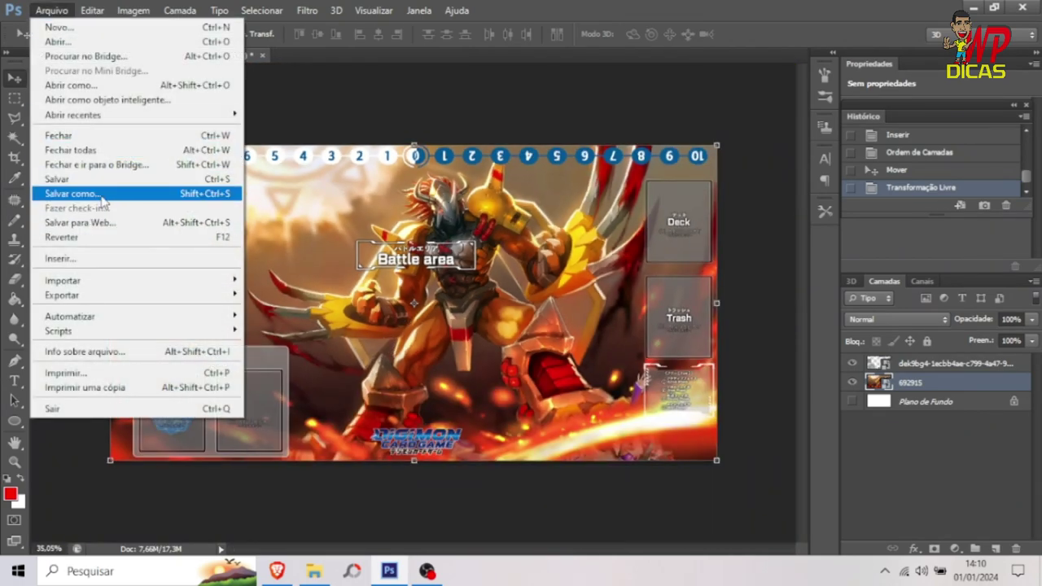
pyautogui.click(106, 193)
pyautogui.click(362, 357)
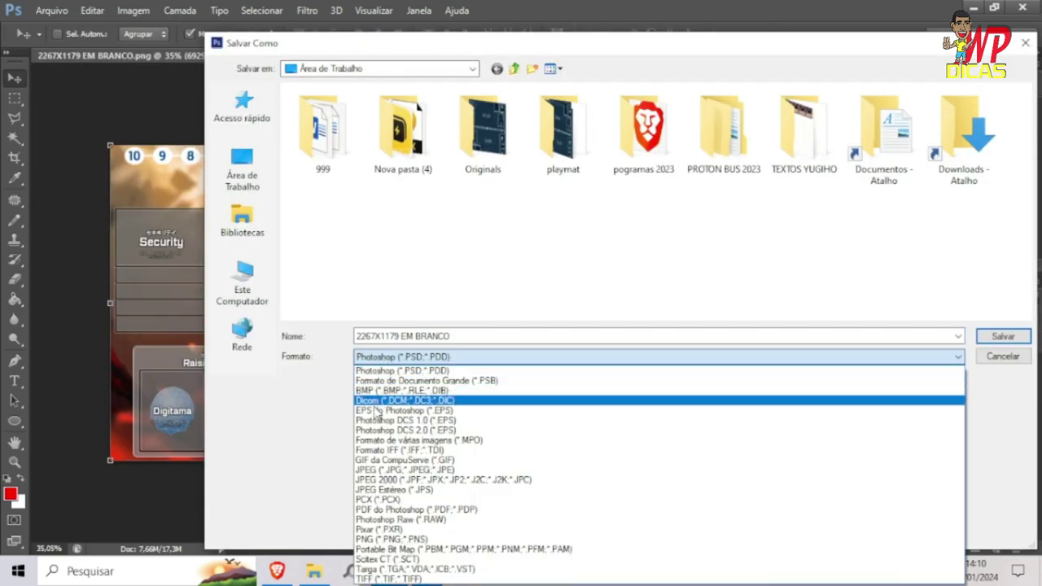
pyautogui.click(378, 537)
pyautogui.click(439, 336)
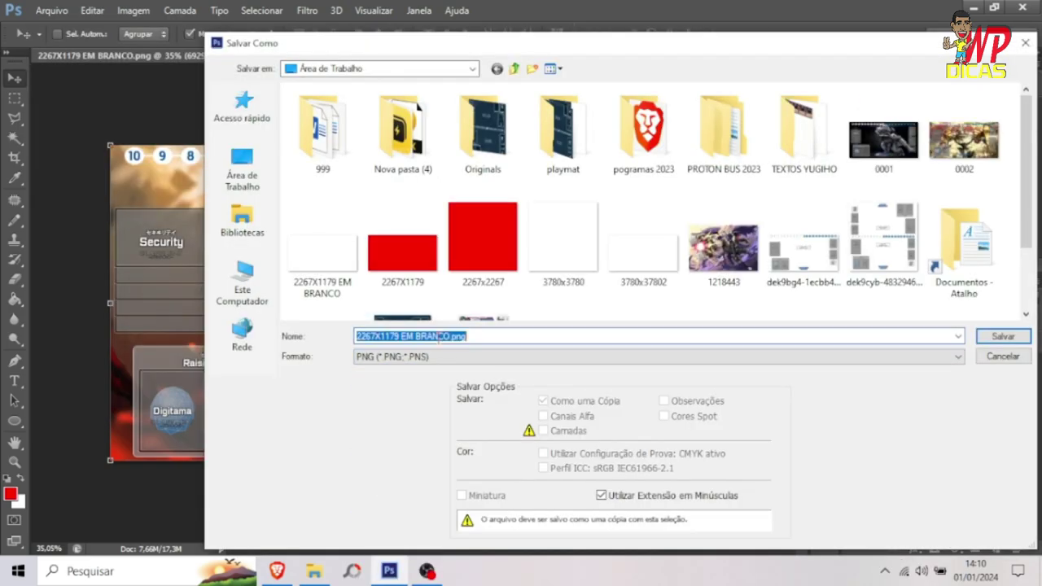
pyautogui.write('0003')
pyautogui.press('Return')
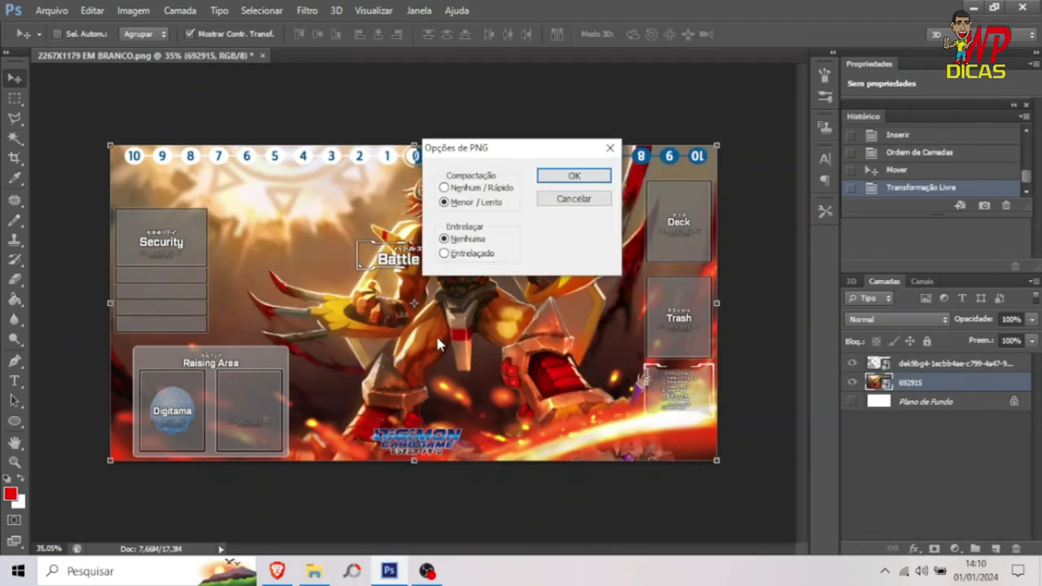
pyautogui.press('Return')
# Place the image 1218443 from the desktop between the 692915 artwork and the playmat template.
pyautogui.click(51, 10)
pyautogui.click(77, 255)
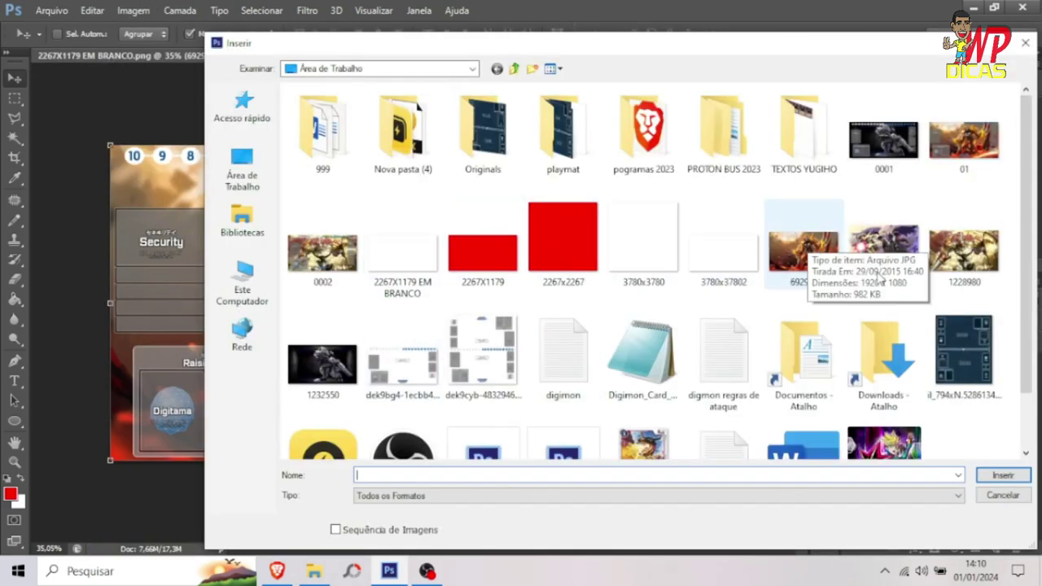
pyautogui.press('Escape')
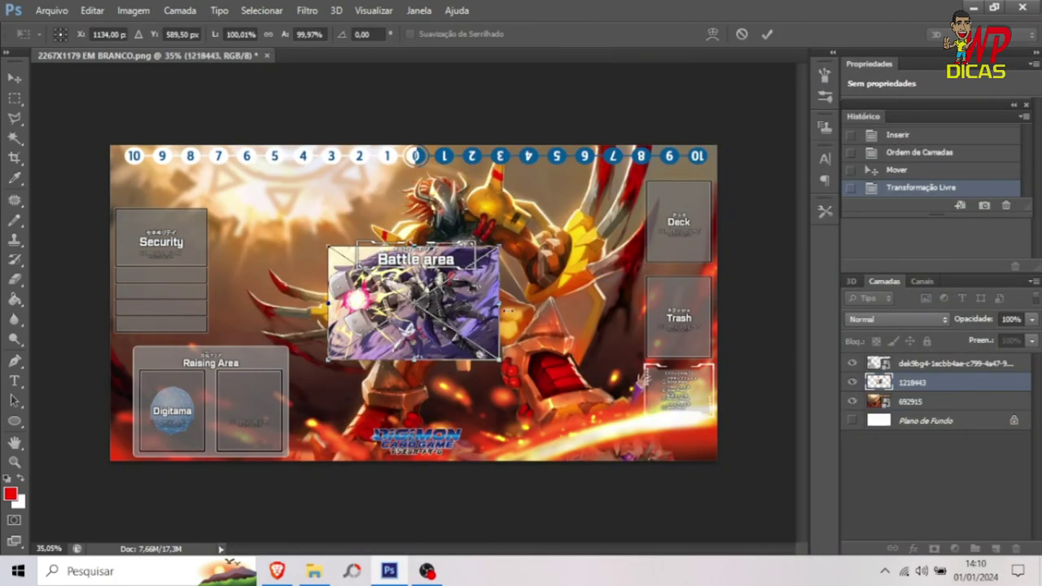
# Move the 1218443 artwork to the canvas's upper-left corner and stretch it over the whole canvas.
pyautogui.moveTo(470, 302); pyautogui.dragTo(253, 202)
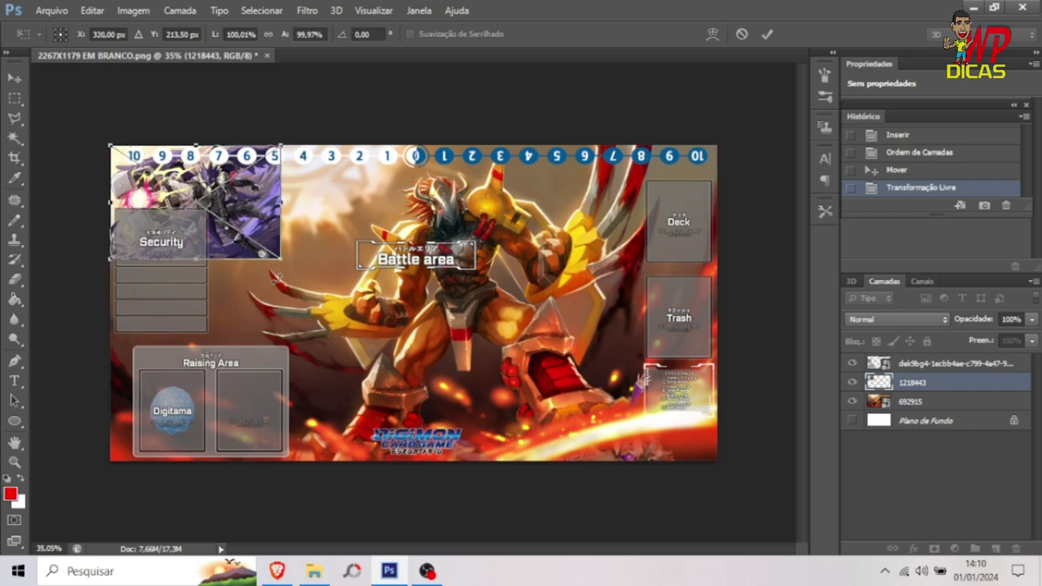
pyautogui.moveTo(281, 261); pyautogui.dragTo(715, 469)
pyautogui.press('Return')
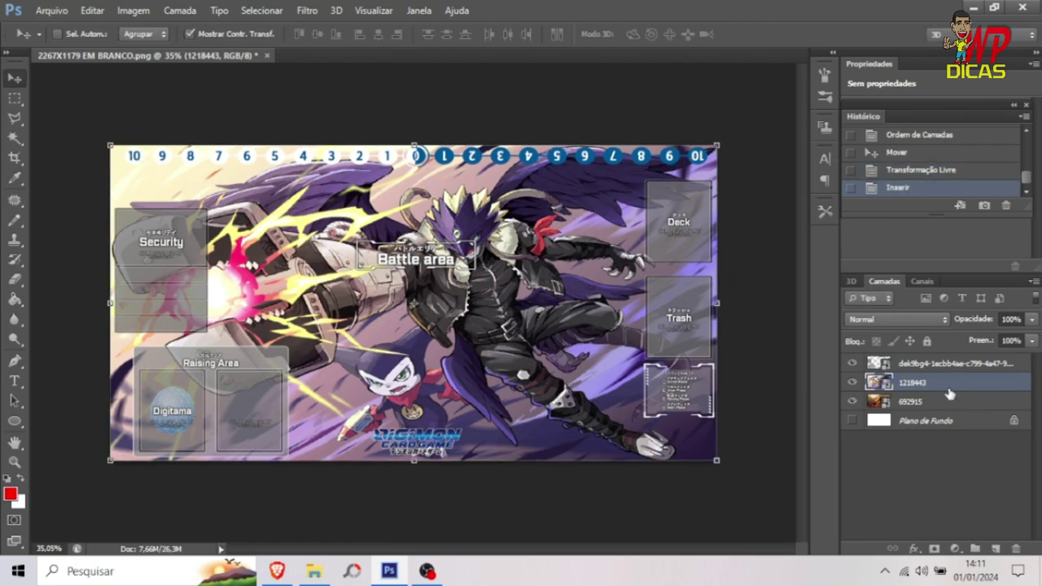
# Move the 1218443 layer above the playmat template and return the template to the top of the layer stack.
pyautogui.click(920, 365)
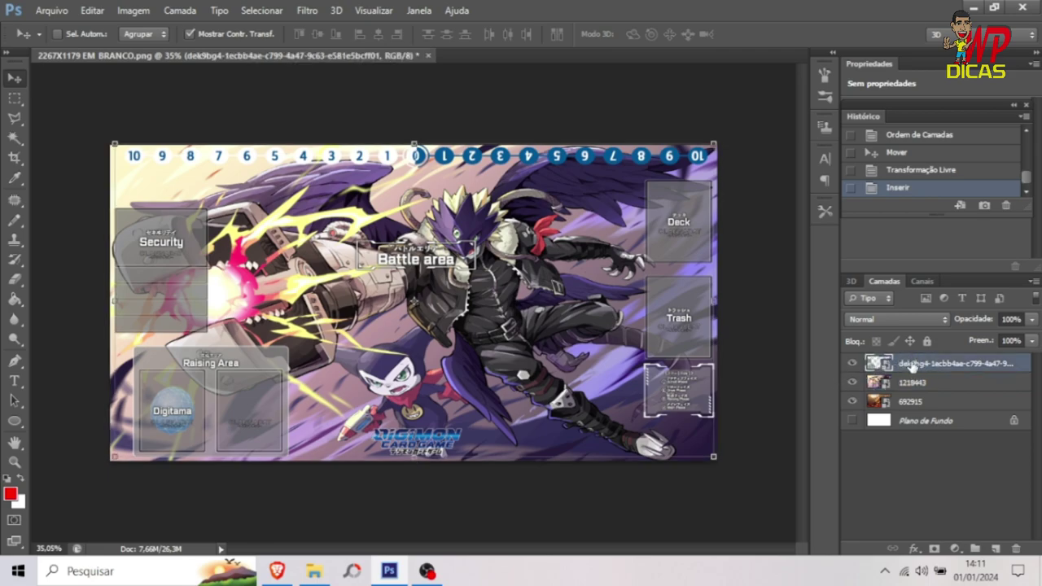
pyautogui.moveTo(902, 391); pyautogui.dragTo(906, 361)
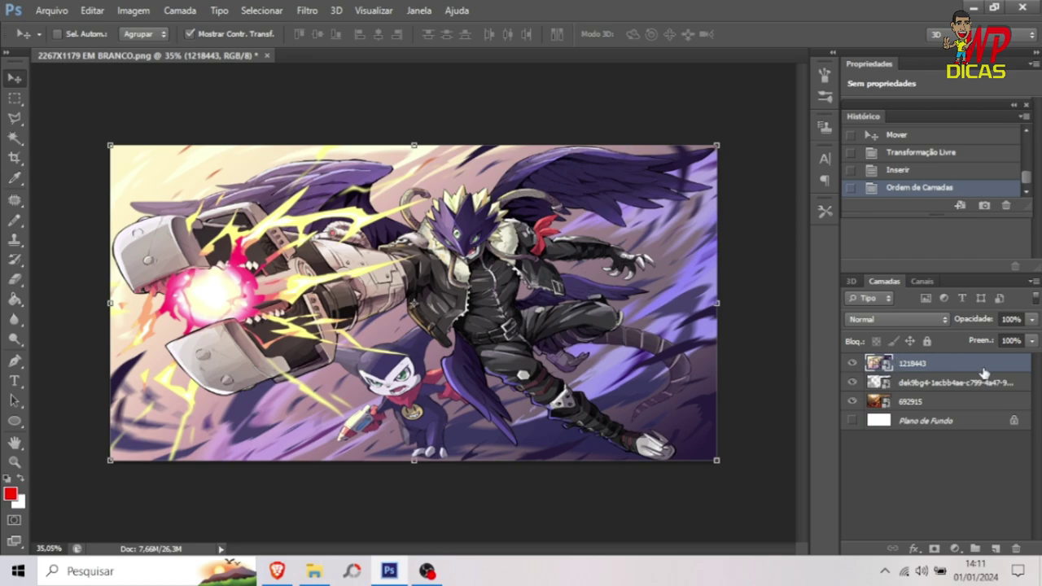
pyautogui.moveTo(959, 384); pyautogui.dragTo(913, 363)
# Save the finished playmat to the desktop as a PNG copy named 02.
pyautogui.click(51, 12)
pyautogui.click(57, 181)
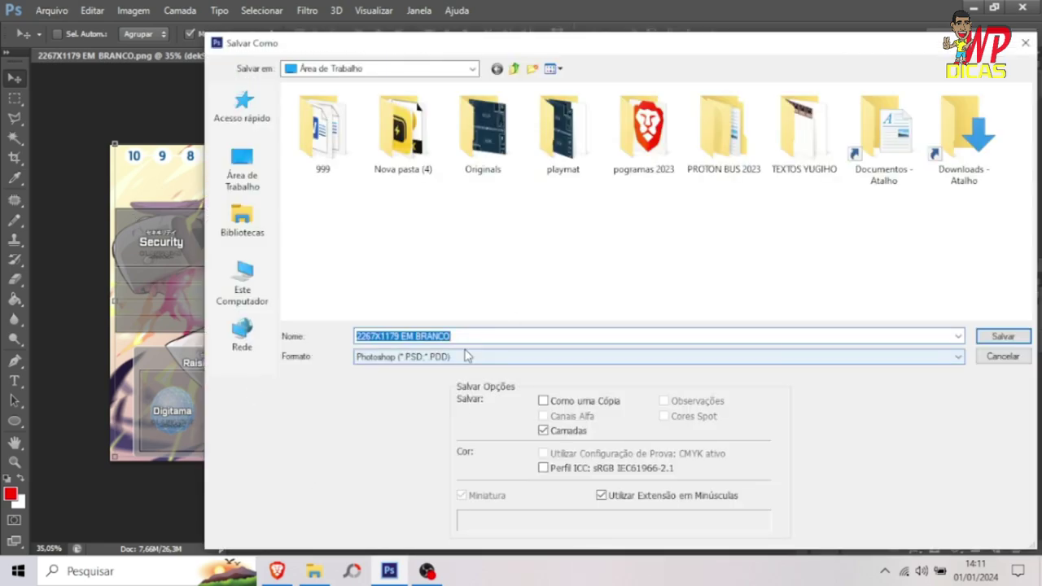
pyautogui.click(456, 357)
pyautogui.click(456, 531)
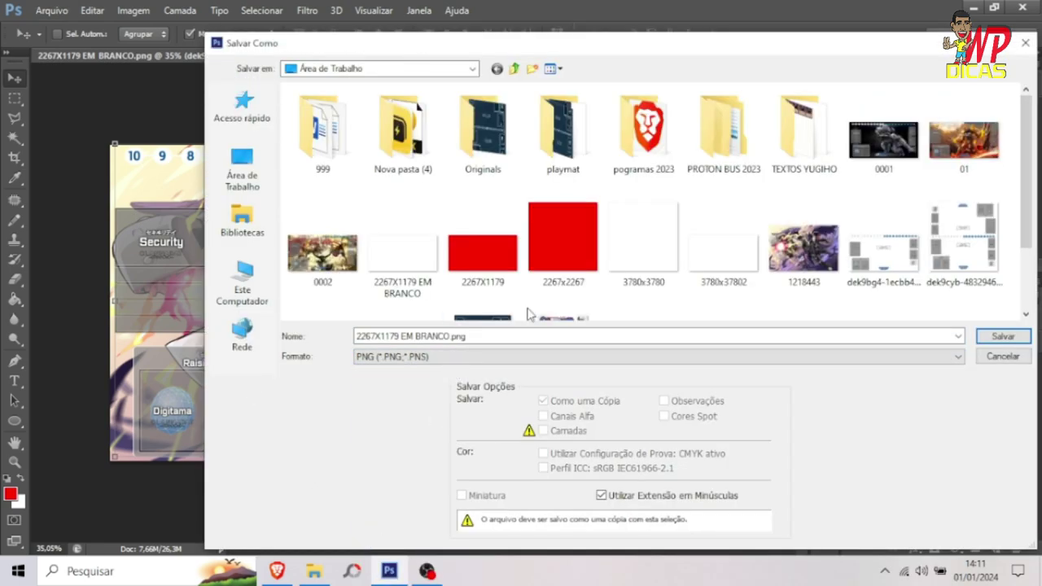
pyautogui.click(431, 335)
pyautogui.hotkey('ctrl', 'a')
pyautogui.write('0')
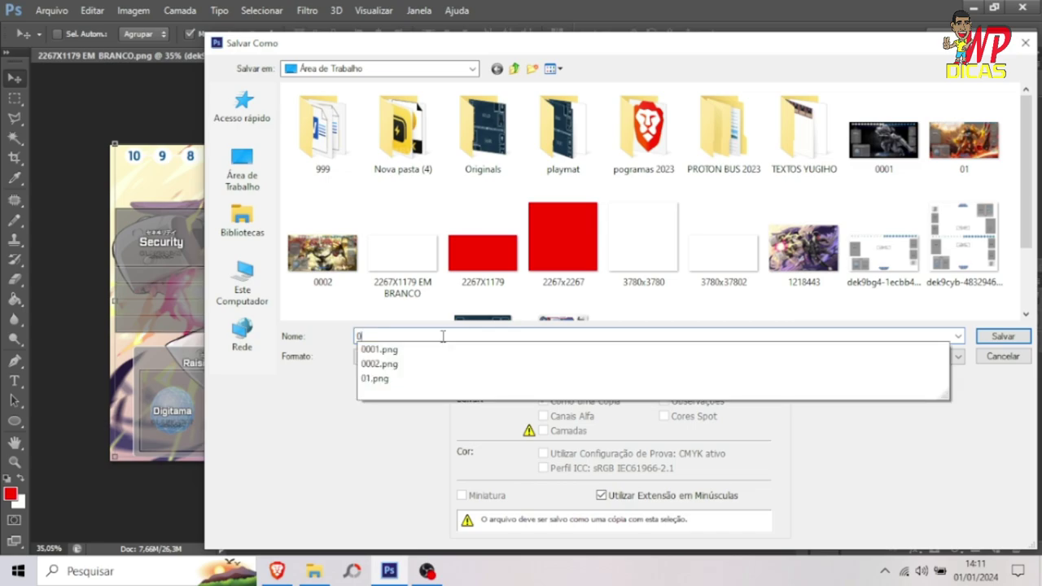
pyautogui.press('Return')
pyautogui.press('Return')
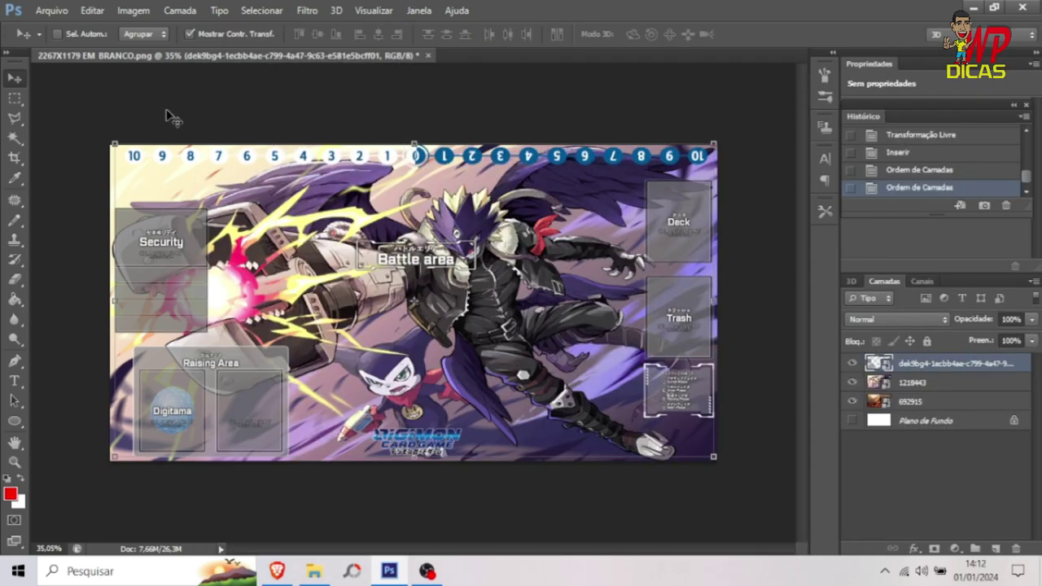
# Place the image 1232550 from the desktop into the playmat document.
pyautogui.click(52, 10)
pyautogui.click(65, 258)
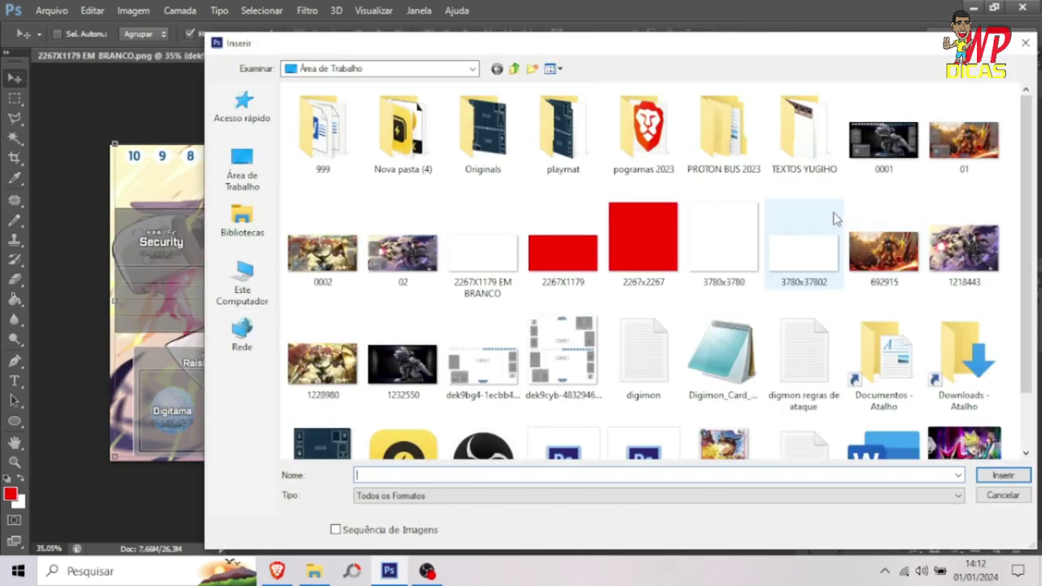
pyautogui.click(482, 358)
pyautogui.press('Return')
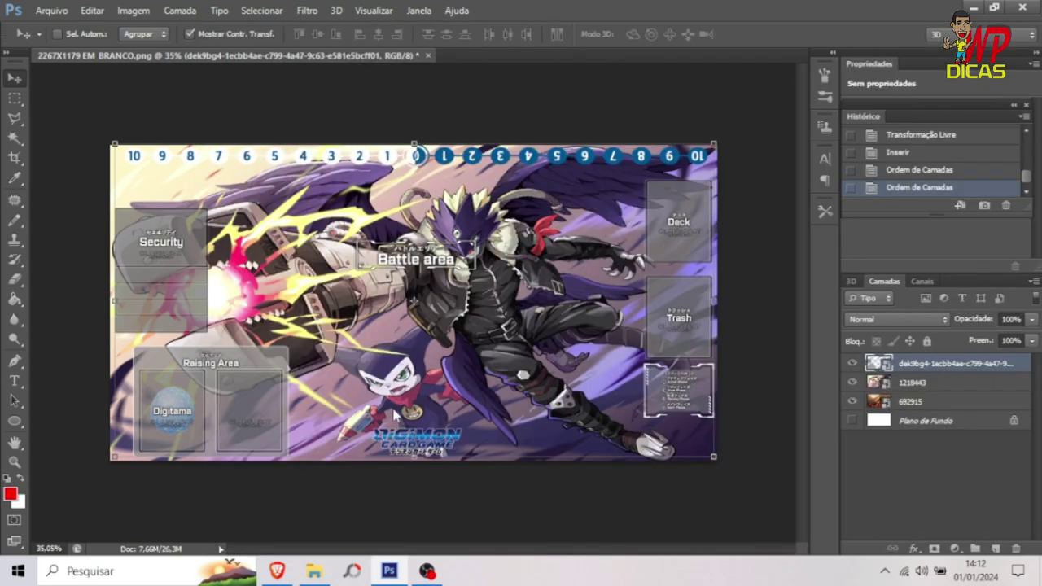
# Align the 1232550 artwork with the canvas's left edge, stretch it to the full canvas width, and put the playmat template above it.
pyautogui.moveTo(625, 368); pyautogui.dragTo(603, 368)
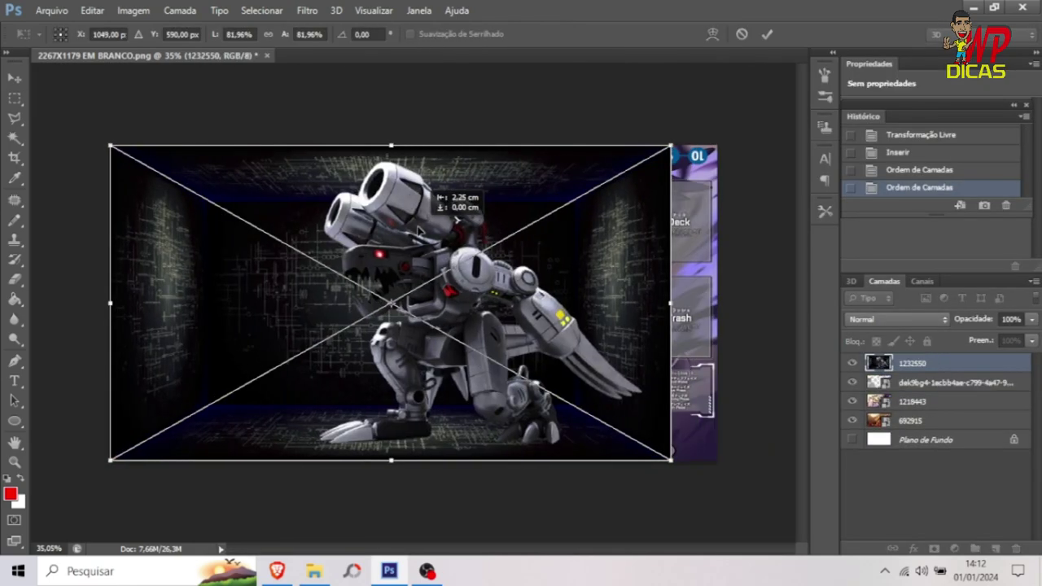
pyautogui.moveTo(671, 302); pyautogui.dragTo(717, 303)
pyautogui.press('Return')
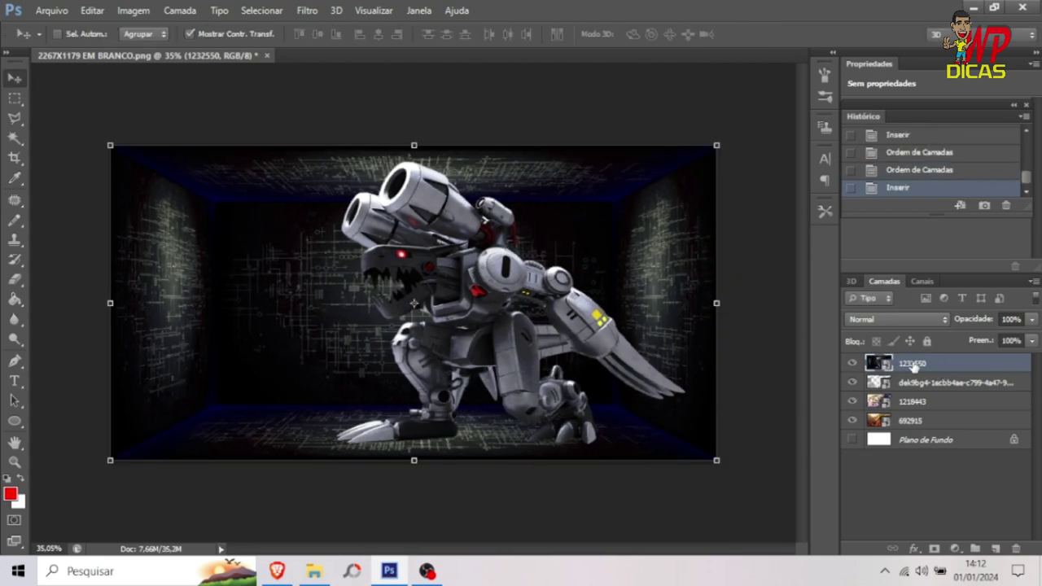
pyautogui.moveTo(949, 382); pyautogui.dragTo(944, 364)
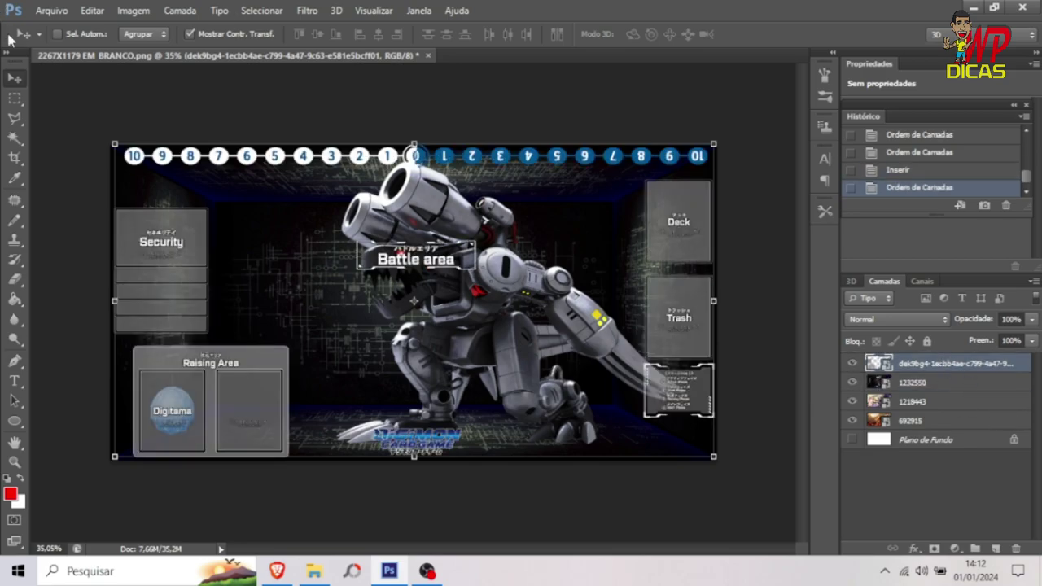
# Save the playmat to the desktop as a PNG copy named 03, with smallest compression and no interlacing.
pyautogui.click(51, 9)
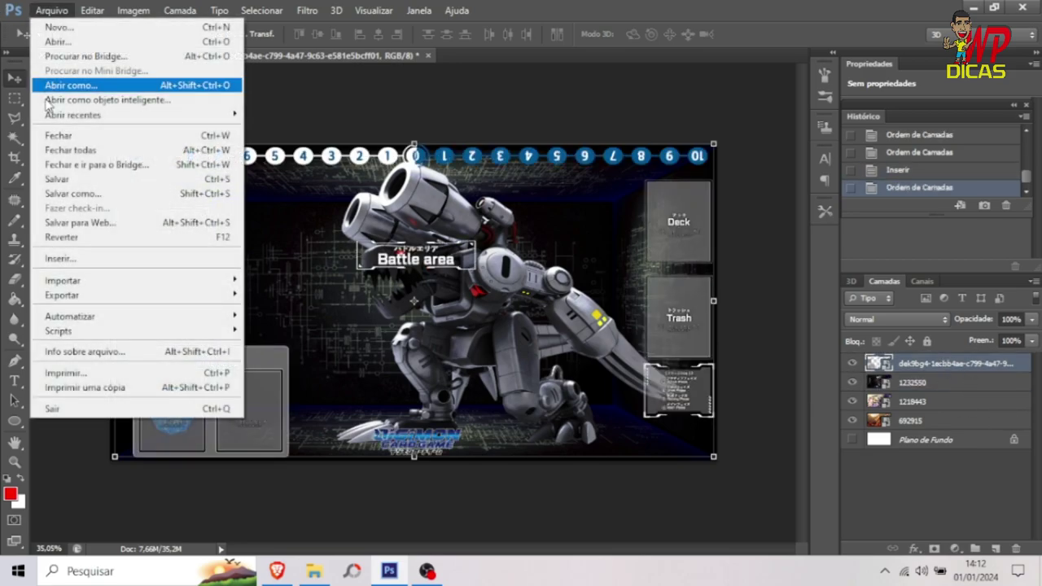
pyautogui.click(62, 197)
pyautogui.click(420, 357)
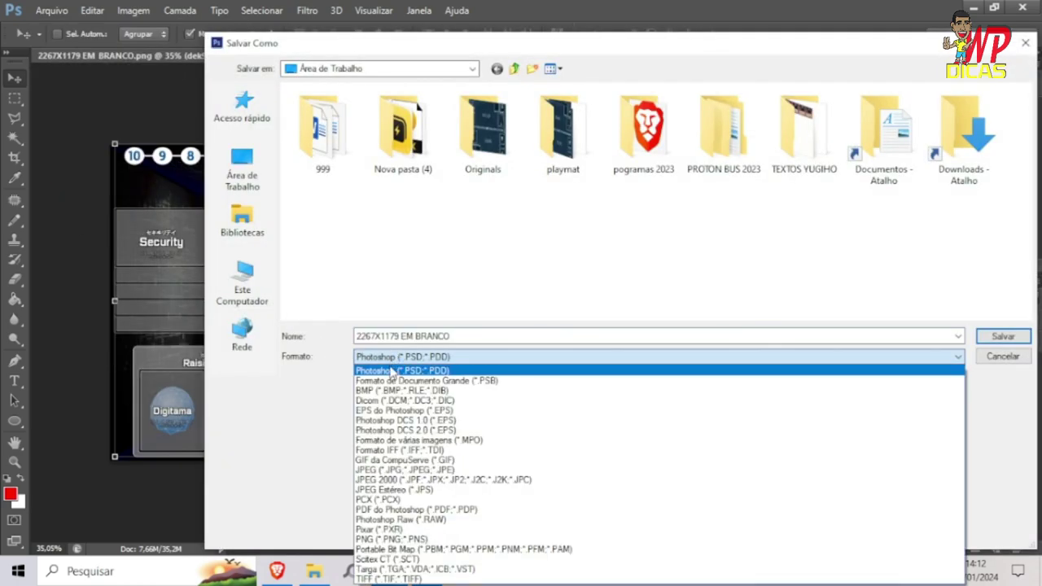
pyautogui.click(418, 541)
pyautogui.moveTo(356, 335); pyautogui.dragTo(466, 336)
pyautogui.write('01')
pyautogui.press('Return')
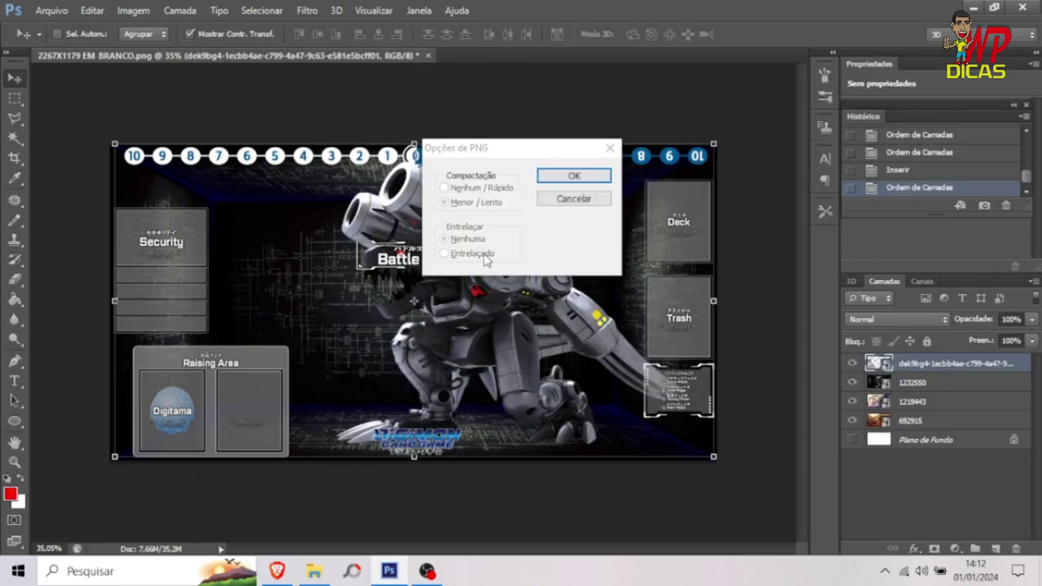
pyautogui.press('Return')
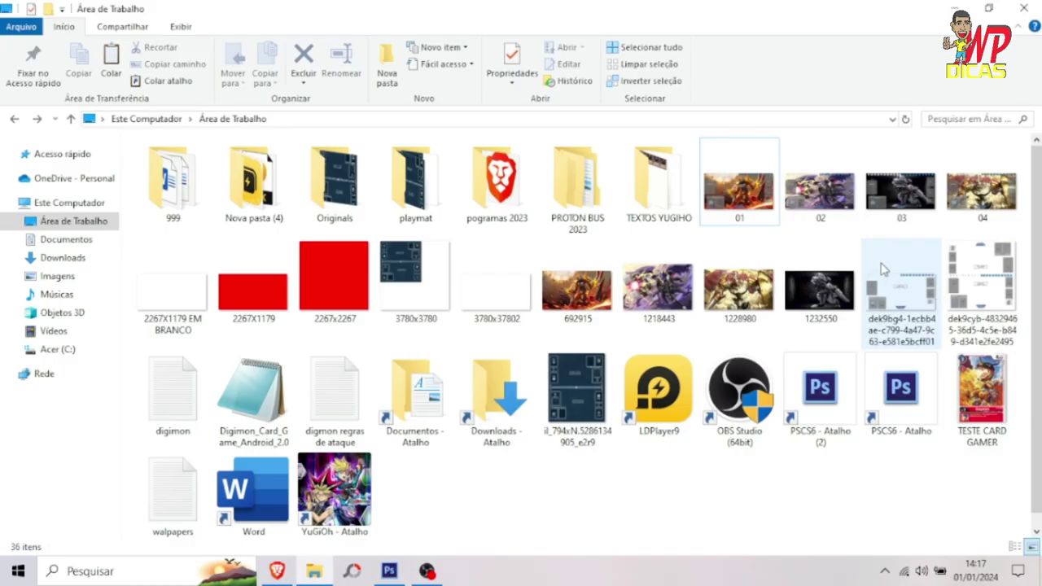
# Preview the finished playmats 01 through 04 from the desktop folder in Fotos and close the viewer.
pyautogui.click(770, 192)
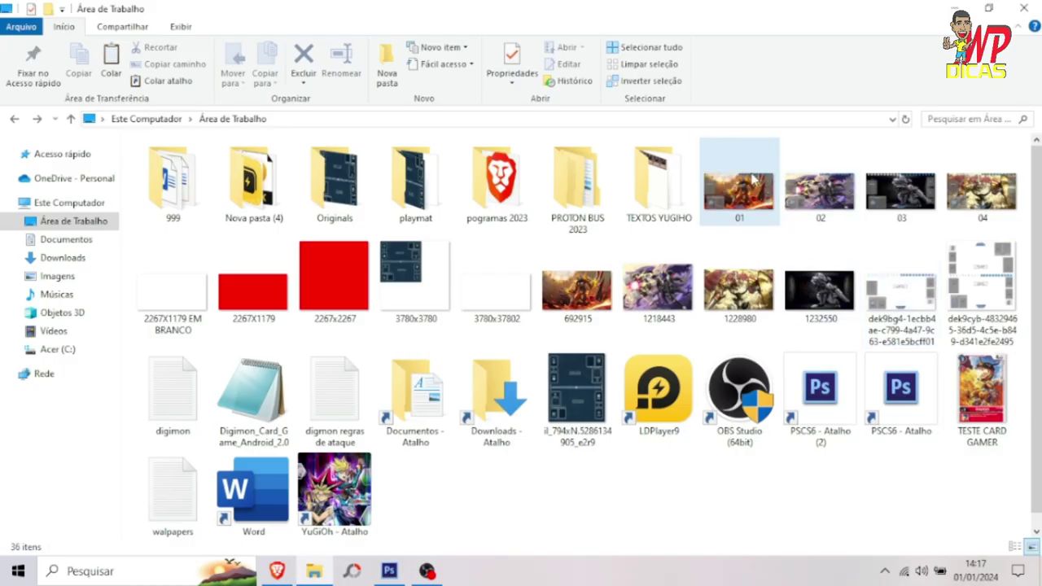
pyautogui.rightClick(752, 176)
pyautogui.moveTo(782, 301)
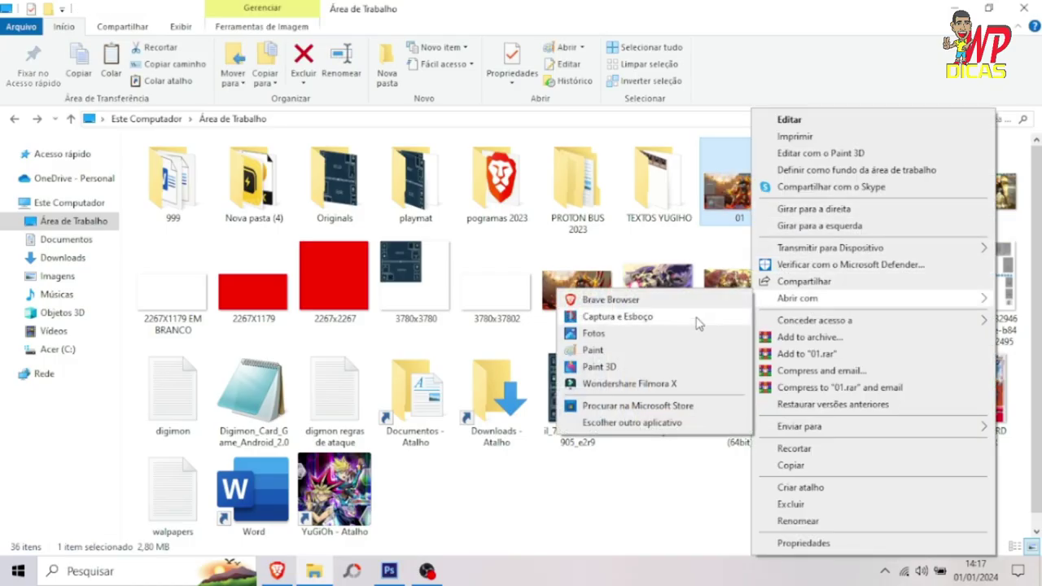
pyautogui.click(643, 333)
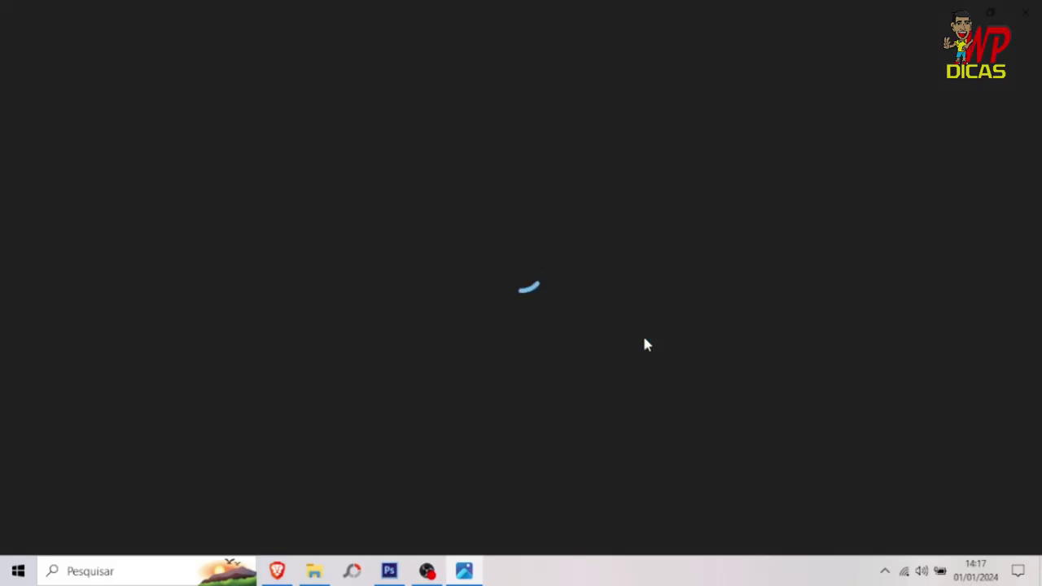
pyautogui.press('Right')
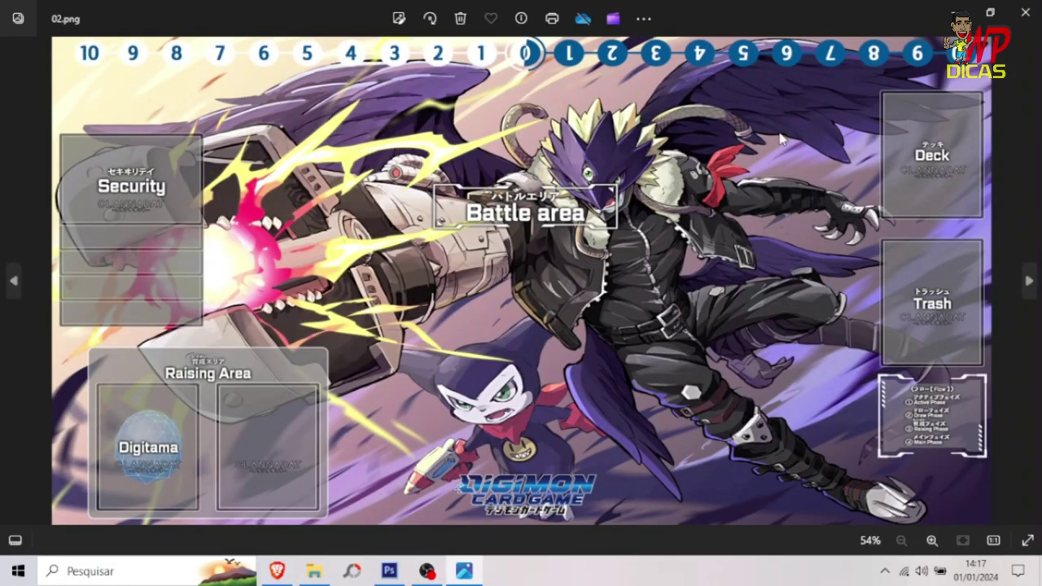
pyautogui.press('Right')
pyautogui.press('Right')
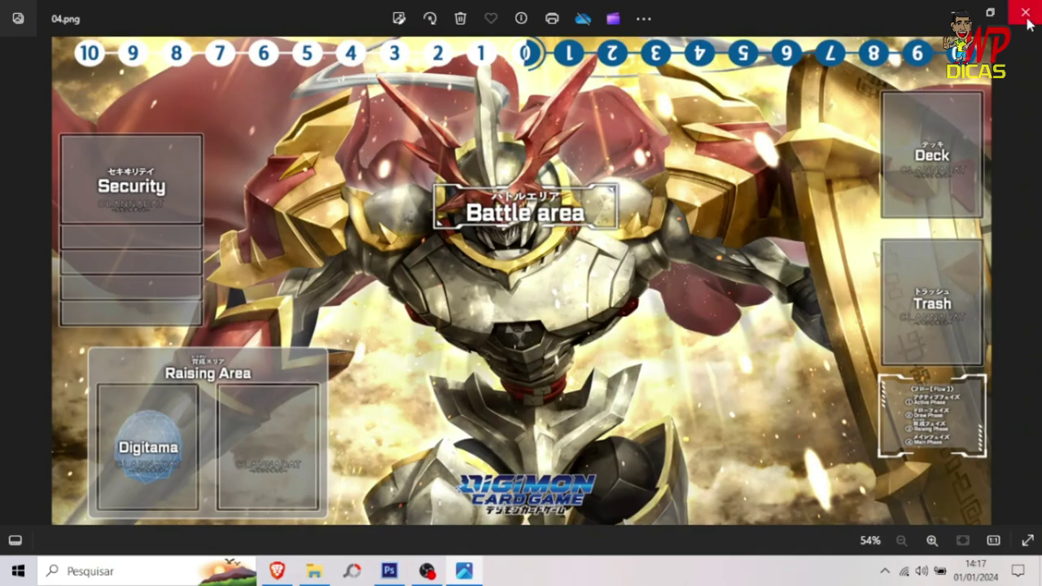
pyautogui.click(1027, 22)
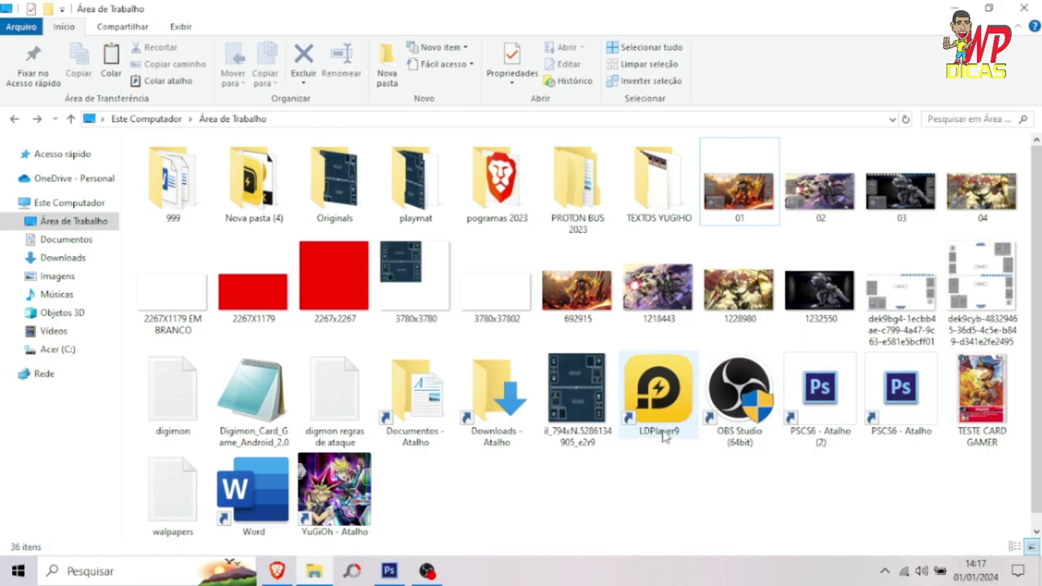
# Open the 3780x3780 image in Paint, view it at reduced zoom, and close it.
pyautogui.rightClick(422, 285)
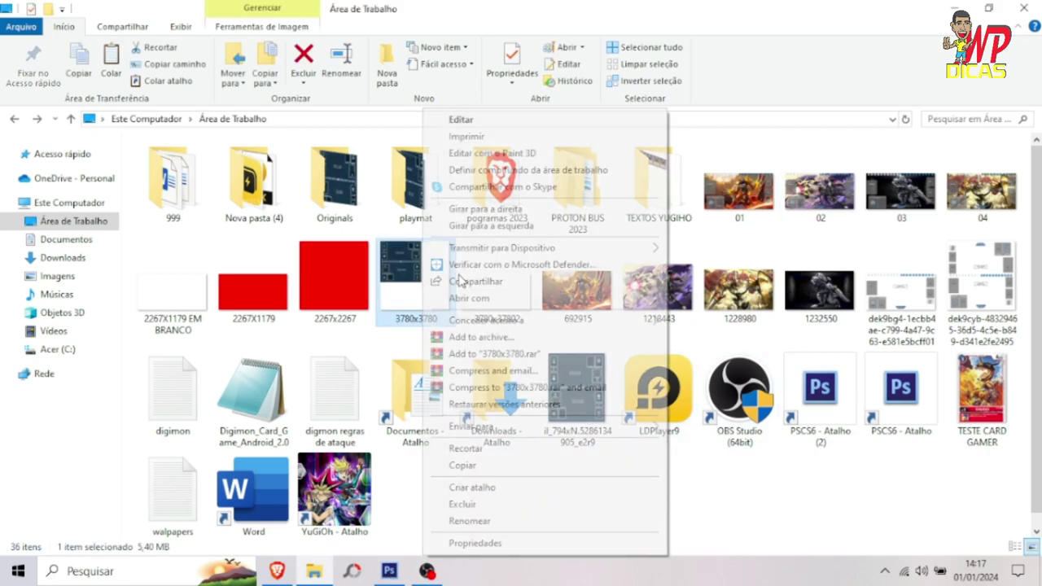
pyautogui.moveTo(466, 303)
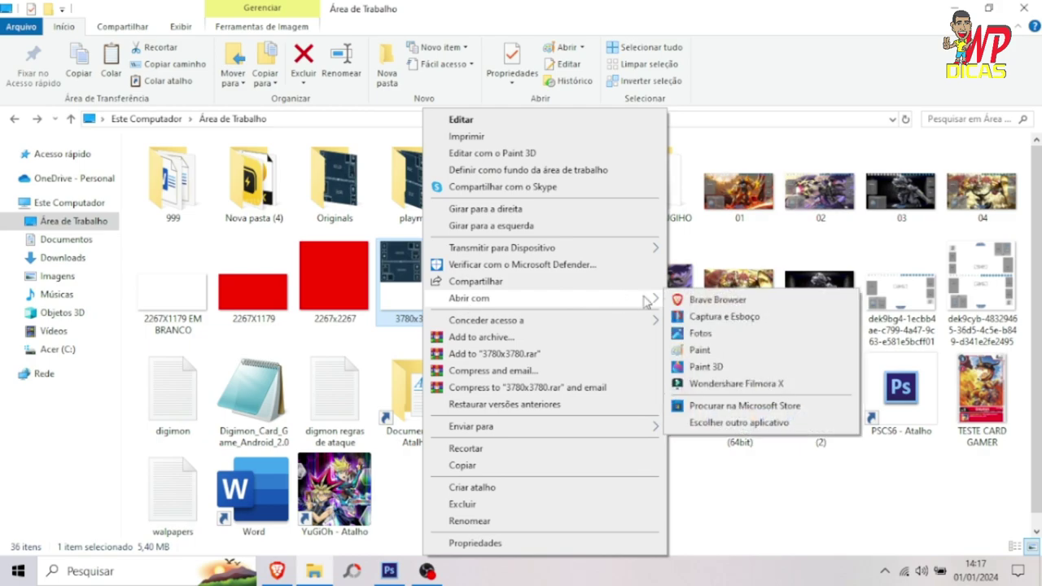
pyautogui.click(704, 351)
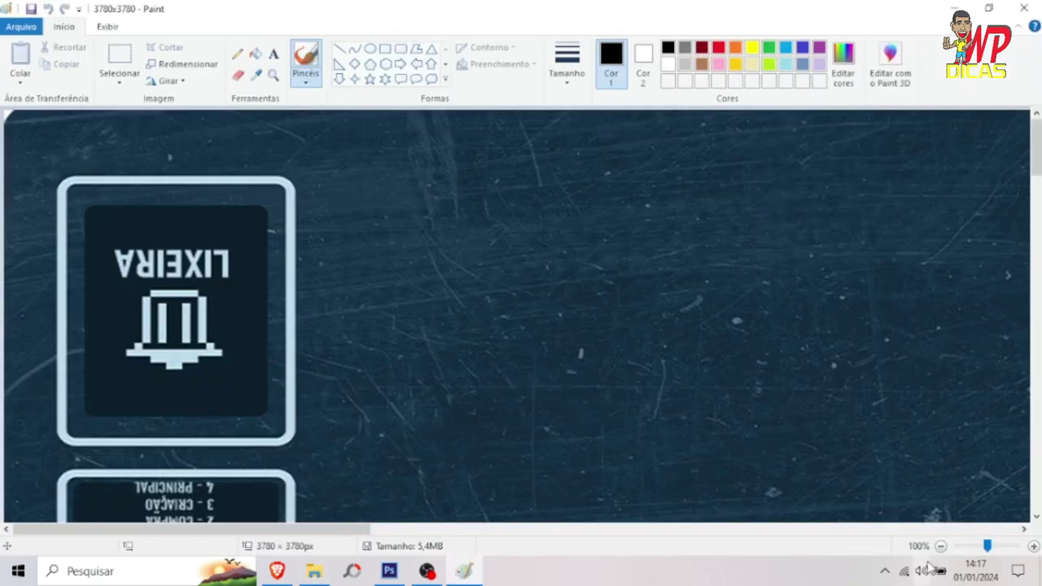
pyautogui.click(940, 547)
pyautogui.click(940, 547)
pyautogui.click(940, 547)
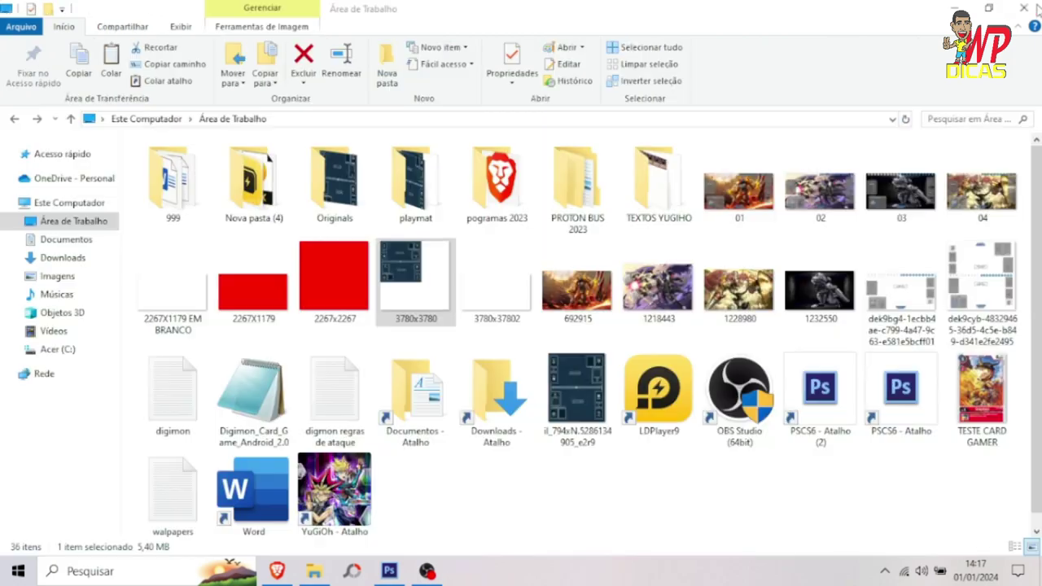
pyautogui.click(1024, 7)
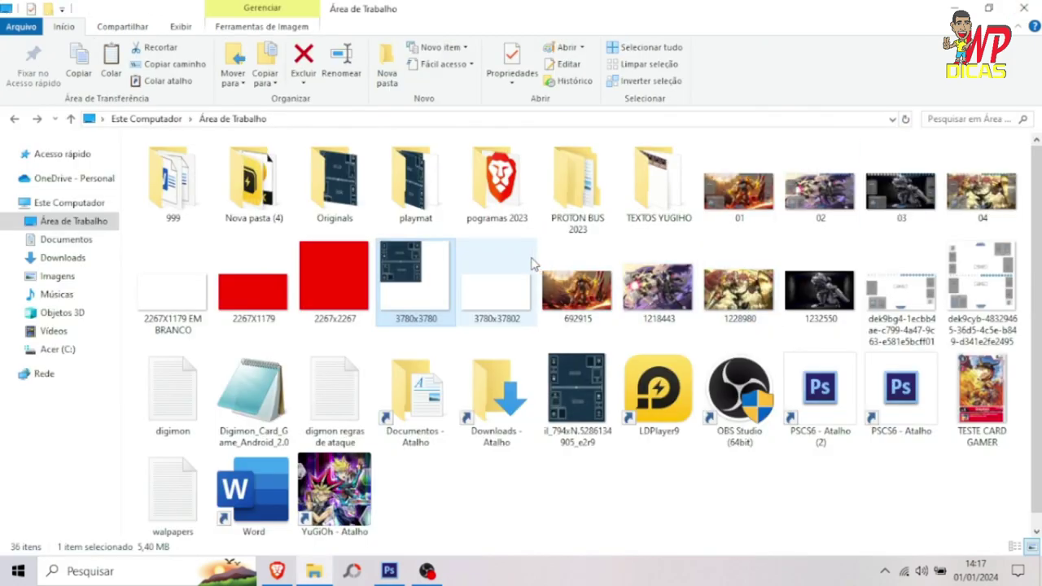
# Switch to Photoshop and open the 3780x3780 image from the desktop.
pyautogui.click(399, 575)
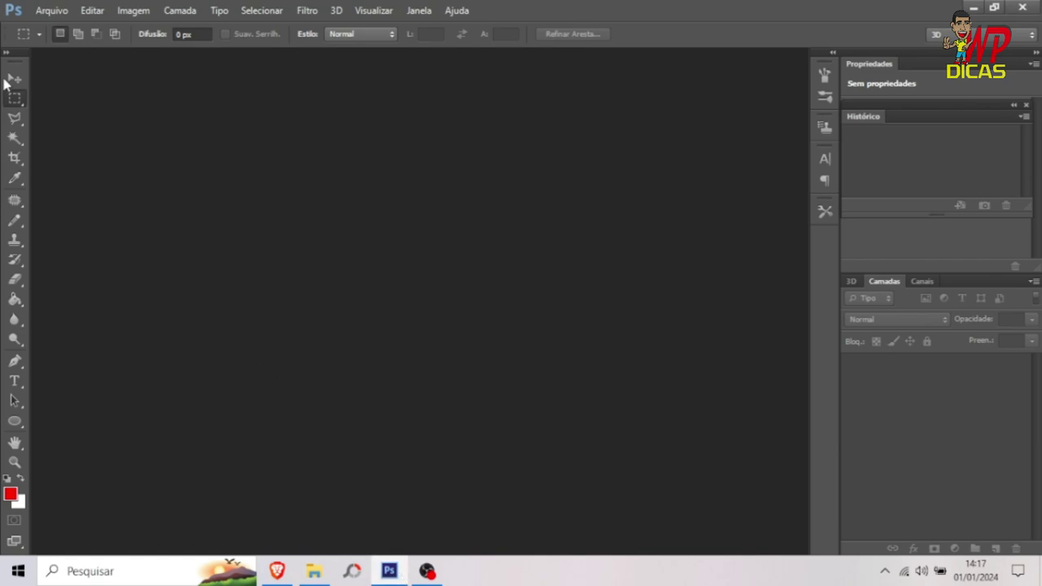
pyautogui.click(51, 11)
pyautogui.click(57, 40)
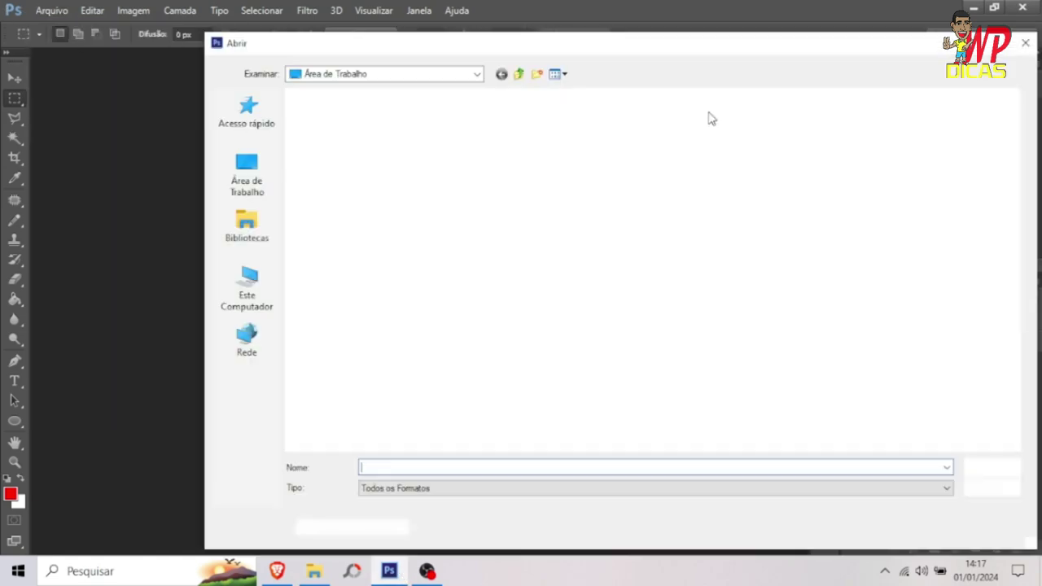
pyautogui.doubleClick(839, 276)
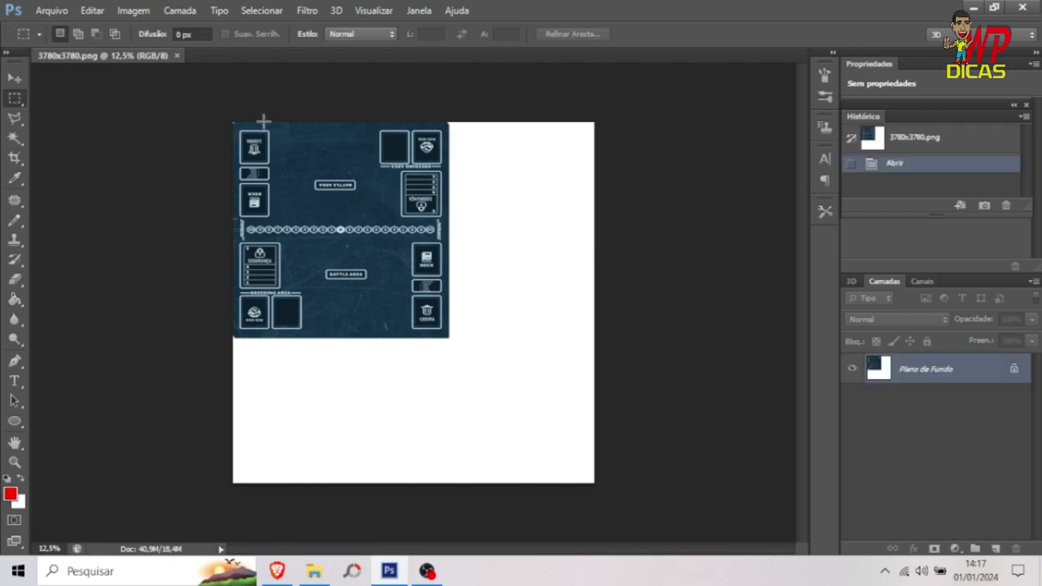
# Outline the whole canvas with a rectangular marquee selection and deselect it.
pyautogui.moveTo(208, 111); pyautogui.dragTo(633, 505)
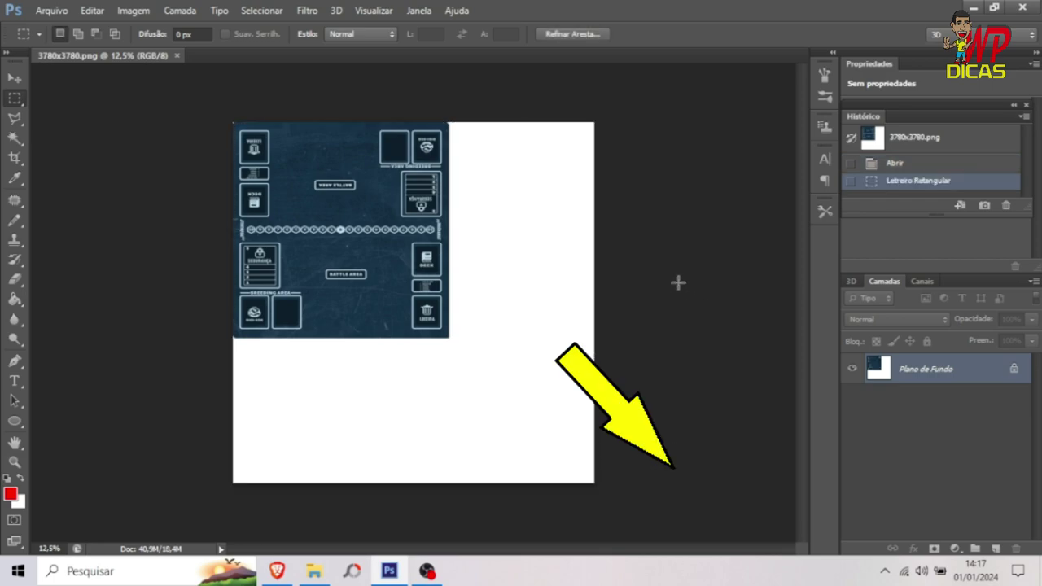
pyautogui.click(678, 281)
# Insert playmat image 01 into the canvas and place it directly below the blue board.
pyautogui.click(40, 10)
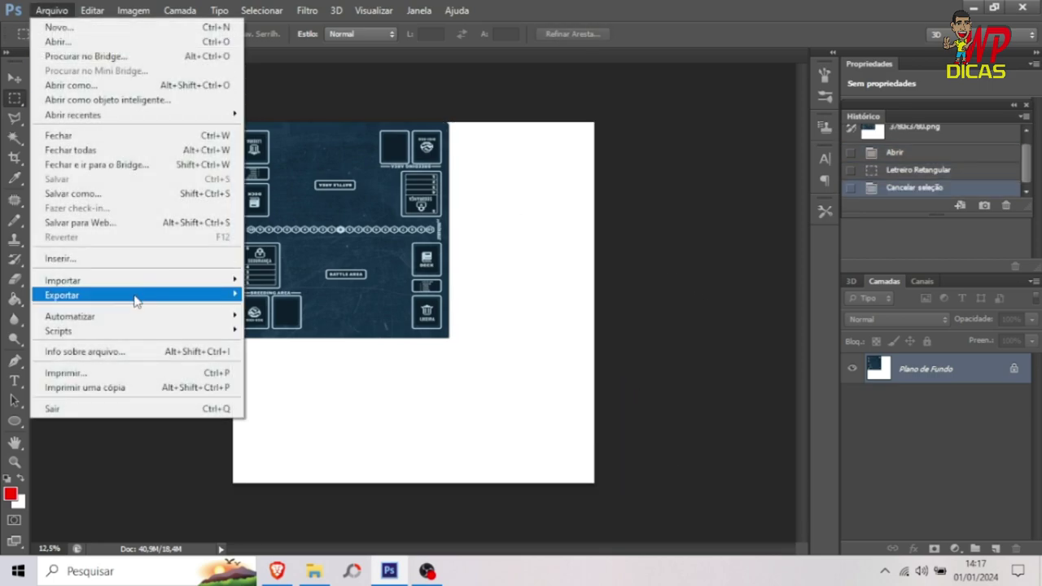
pyautogui.click(111, 260)
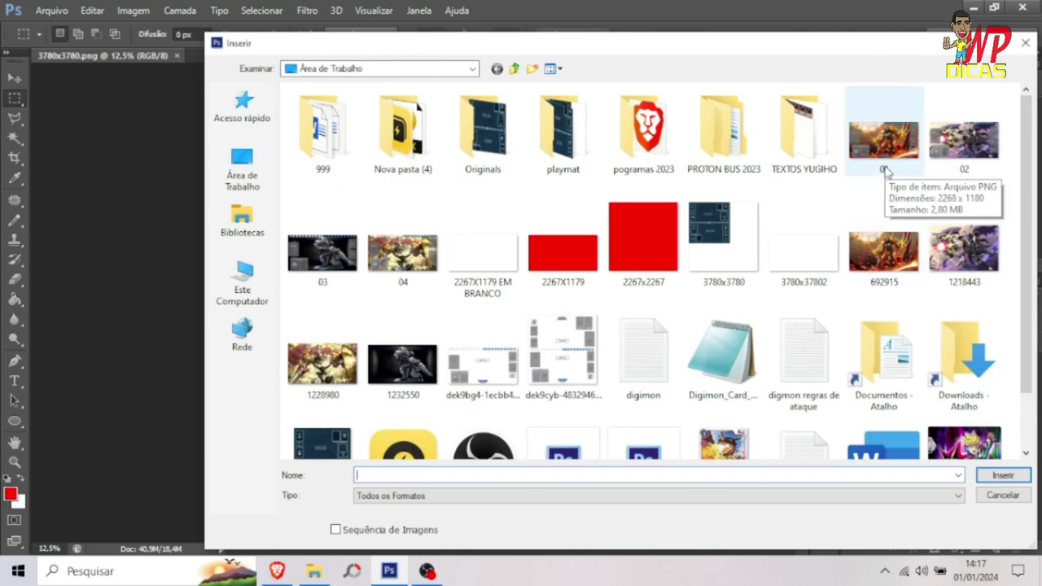
pyautogui.doubleClick(961, 145)
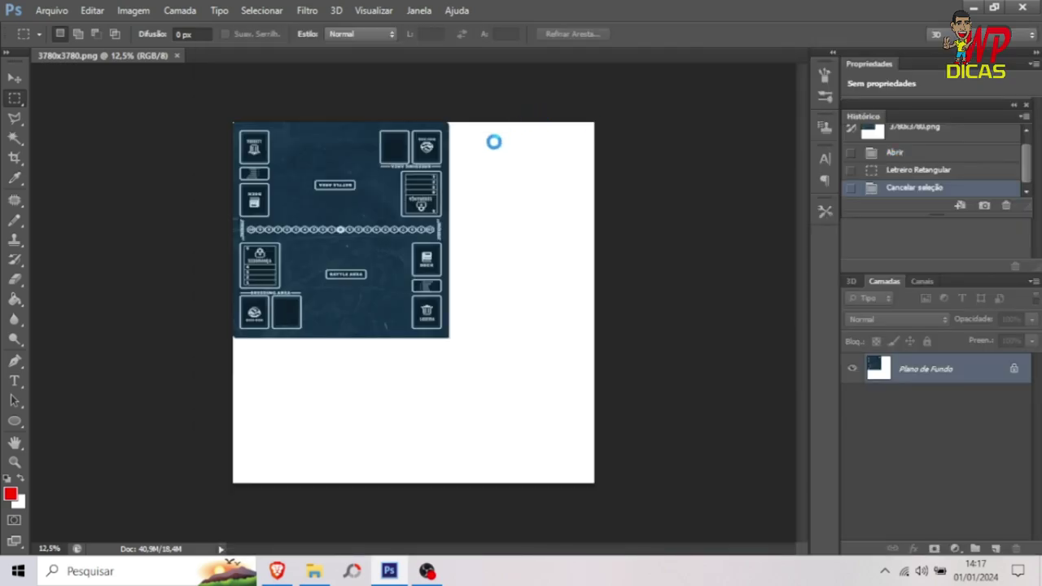
pyautogui.moveTo(464, 319); pyautogui.dragTo(393, 417)
pyautogui.press('Return')
# Insert playmat image 03, turn it about -88° and place it in the white area beside the blue board.
pyautogui.click(51, 11)
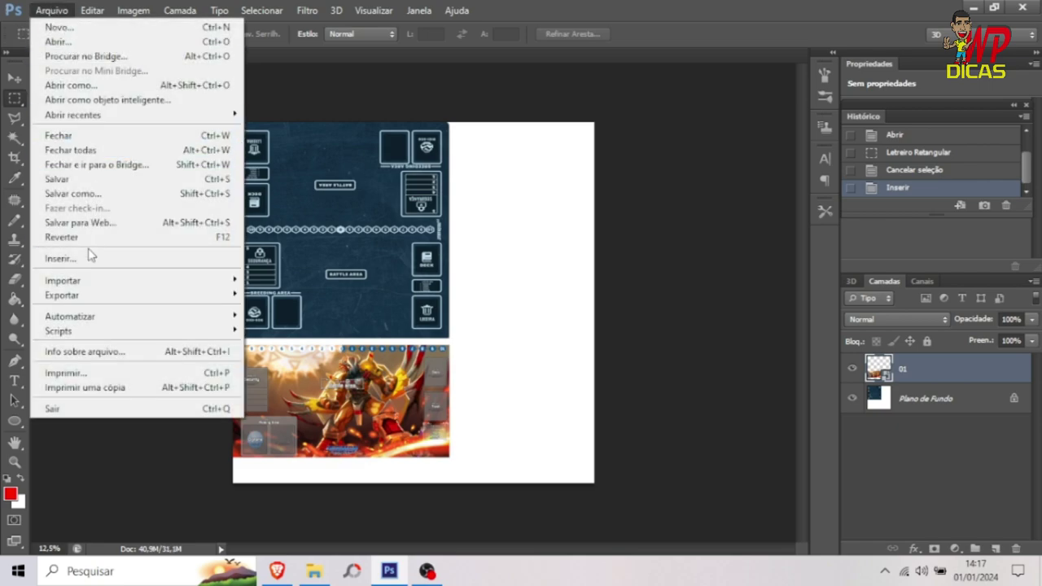
pyautogui.click(82, 259)
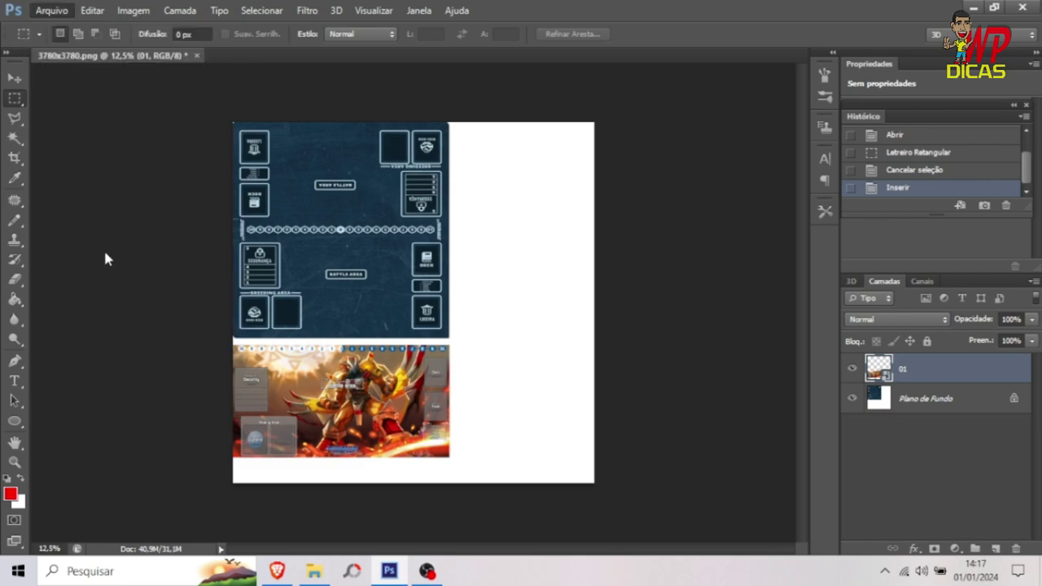
pyautogui.press('Escape')
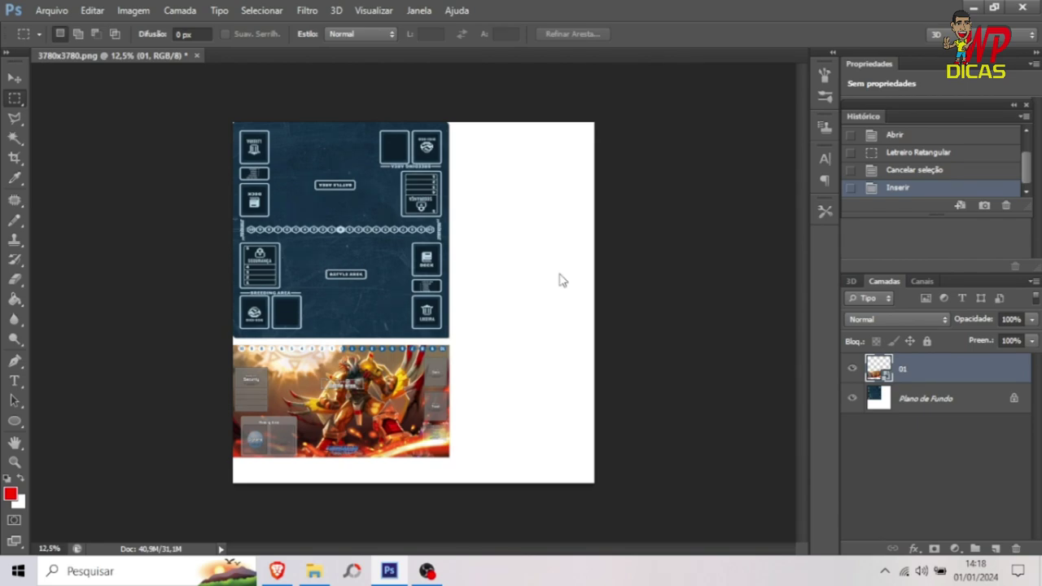
pyautogui.moveTo(511, 208); pyautogui.dragTo(322, 183)
pyautogui.moveTo(443, 261); pyautogui.dragTo(544, 241)
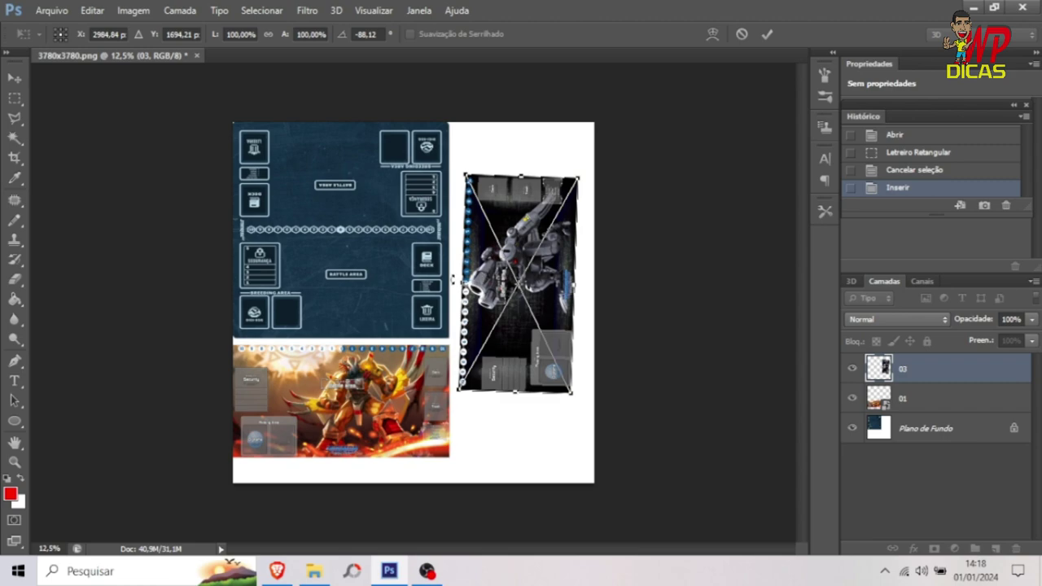
# Refine the rotation of playmat 03 to -90.14° and commit the placement.
pyautogui.moveTo(454, 281); pyautogui.dragTo(451, 280)
pyautogui.scroll(5, 443, 285)
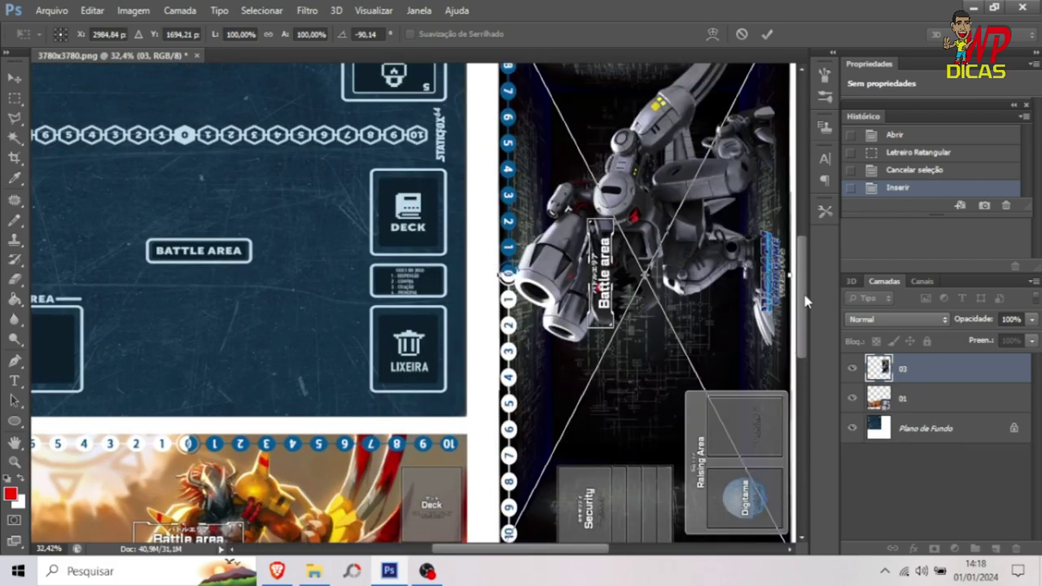
pyautogui.moveTo(805, 300); pyautogui.dragTo(815, 269)
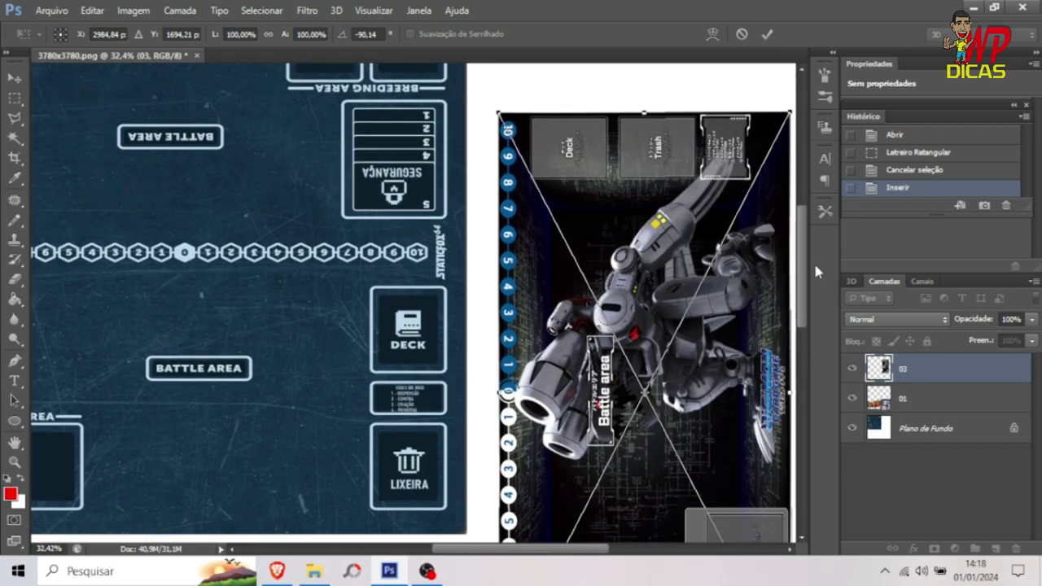
pyautogui.scroll(-3, 413, 301)
pyautogui.press('Return')
pyautogui.scroll(-2, 413, 301)
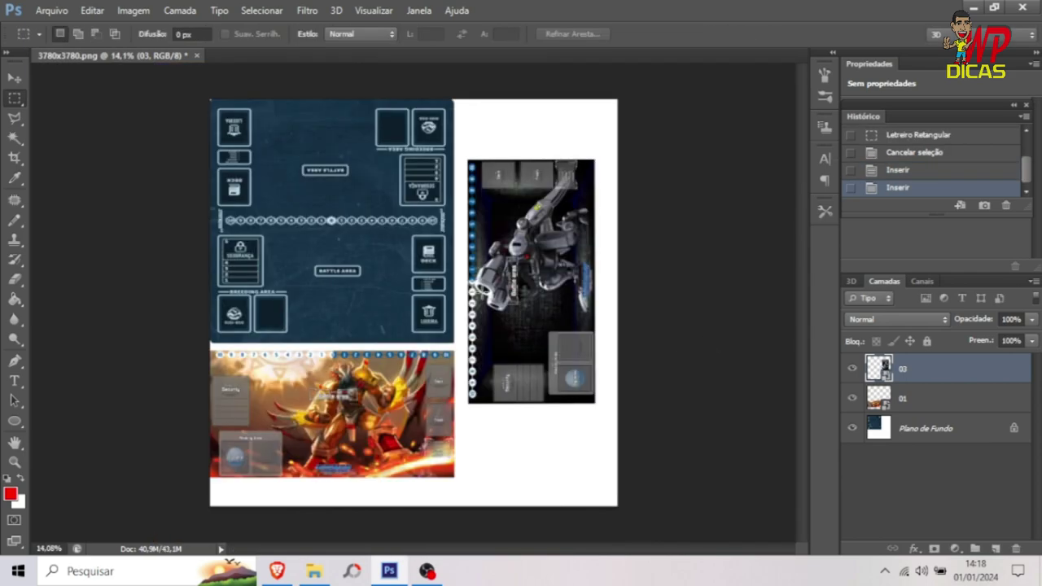
# Move playmat 03 up near the canvas's upper edge, leaving a narrow gap beside the blue board.
pyautogui.press('v')
pyautogui.moveTo(555, 301); pyautogui.dragTo(575, 250)
pyautogui.moveTo(576, 250); pyautogui.dragTo(554, 256)
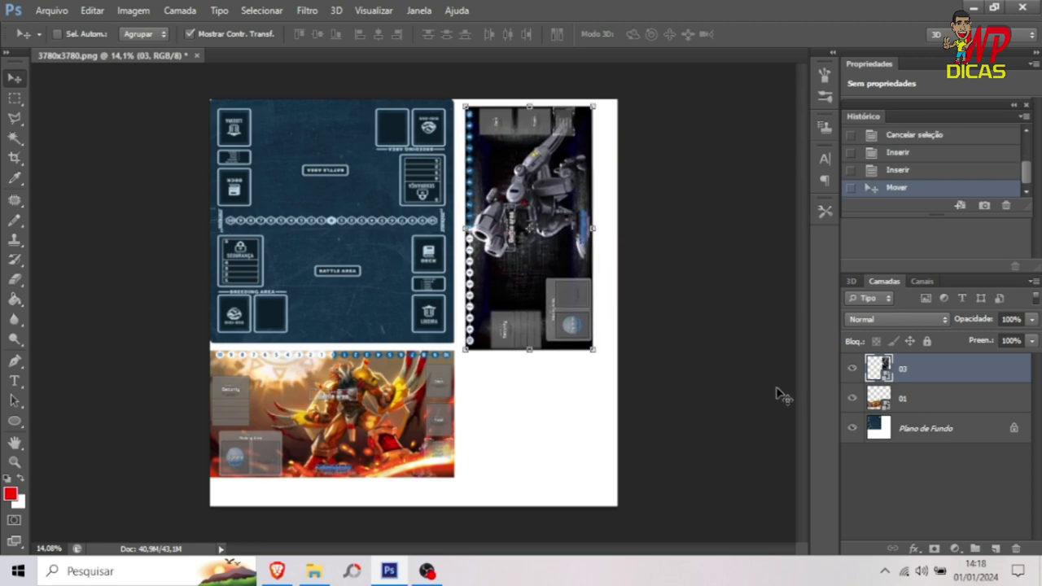
pyautogui.press('w')
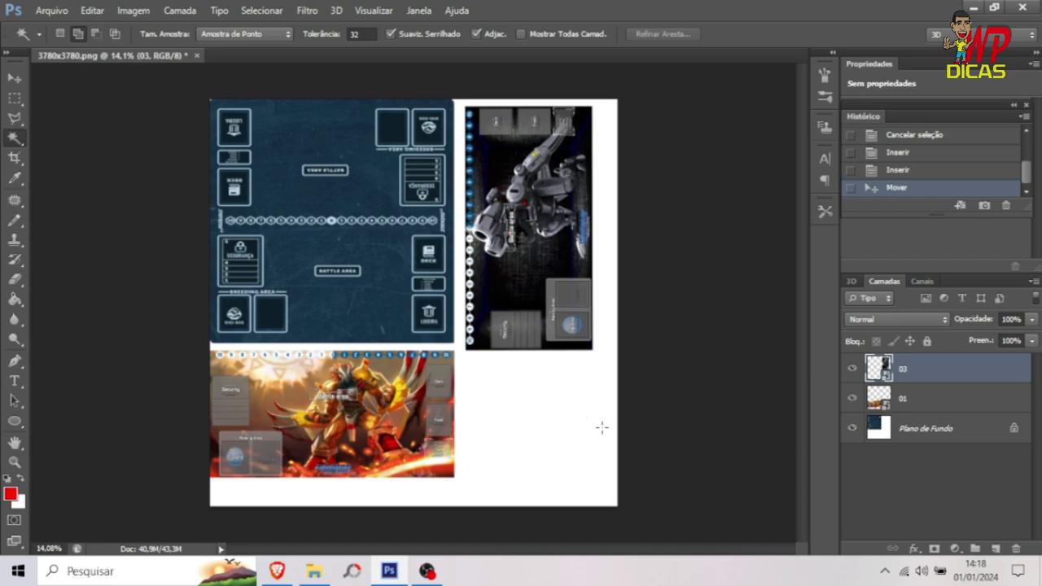
# Convert the document to CMYK colour mode, rasterizing the smart objects and flattening the layers.
pyautogui.click(145, 17)
pyautogui.moveTo(148, 33)
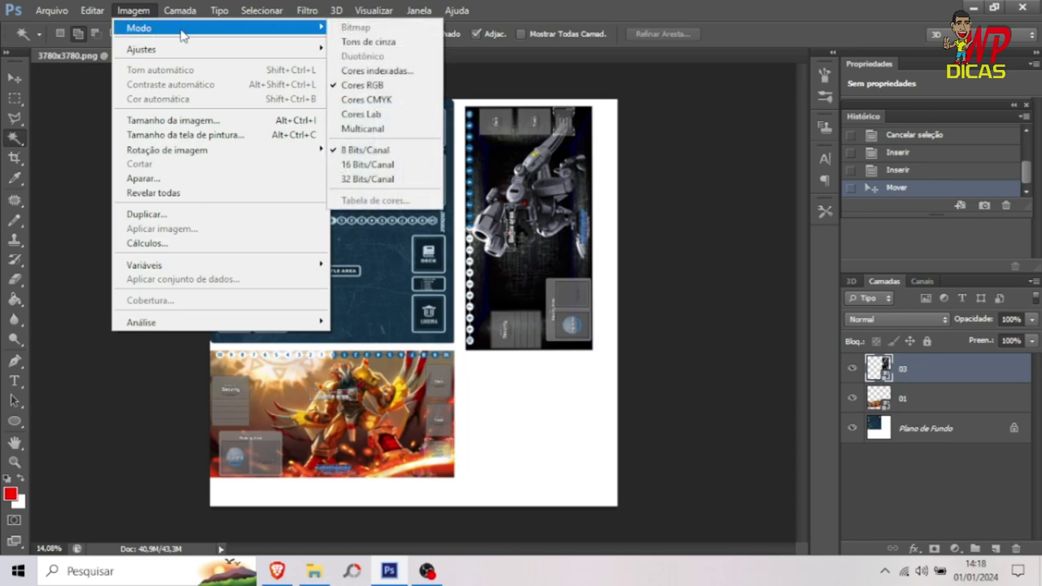
pyautogui.moveTo(67, 16)
pyautogui.moveTo(134, 12)
pyautogui.click(367, 100)
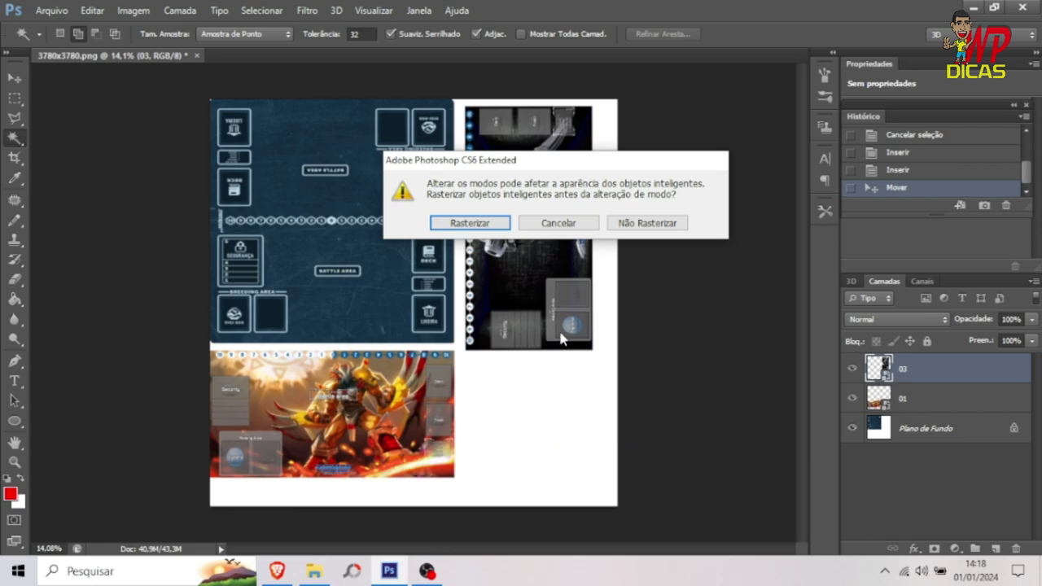
pyautogui.click(470, 223)
pyautogui.click(470, 223)
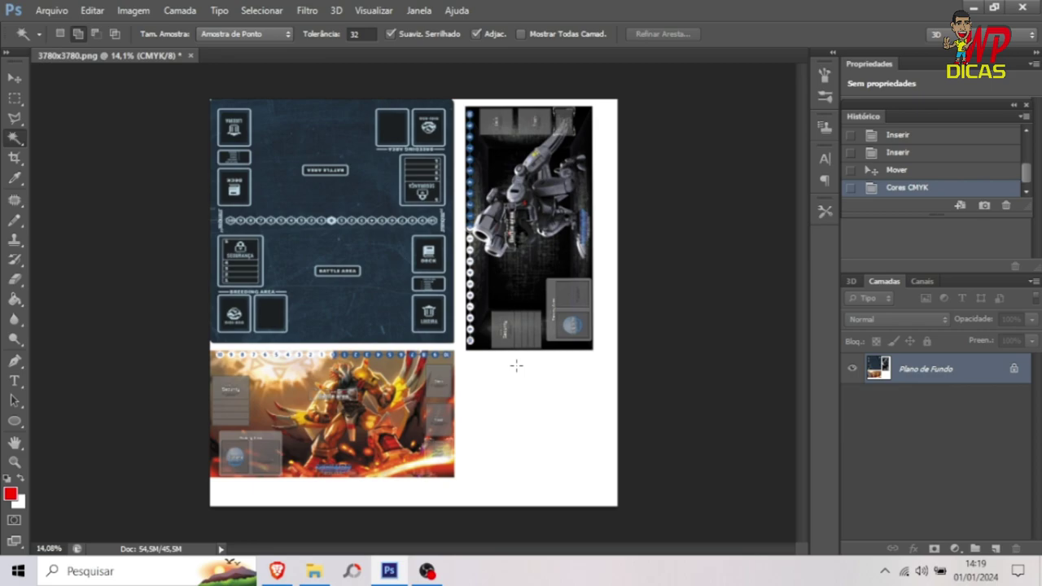
# Undo and reapply the CMYK conversion to compare the playmat colours up close and across the board.
pyautogui.hotkey('ctrl', 'z')
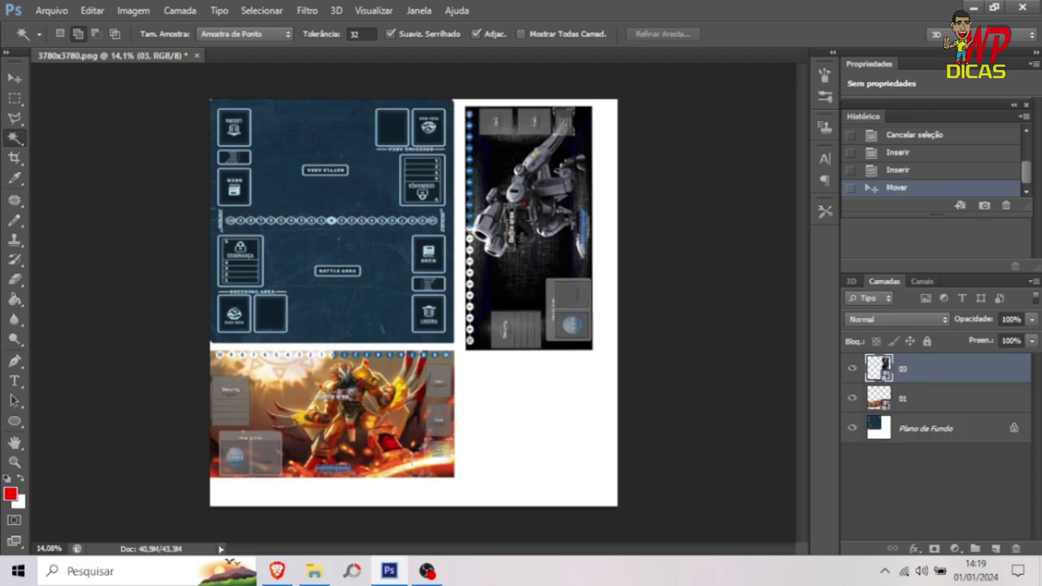
pyautogui.keyDown('alt'); pyautogui.scroll(1, 373, 454); pyautogui.keyUp('alt')
pyautogui.keyDown('alt'); pyautogui.scroll(4, 372, 451); pyautogui.keyUp('alt')
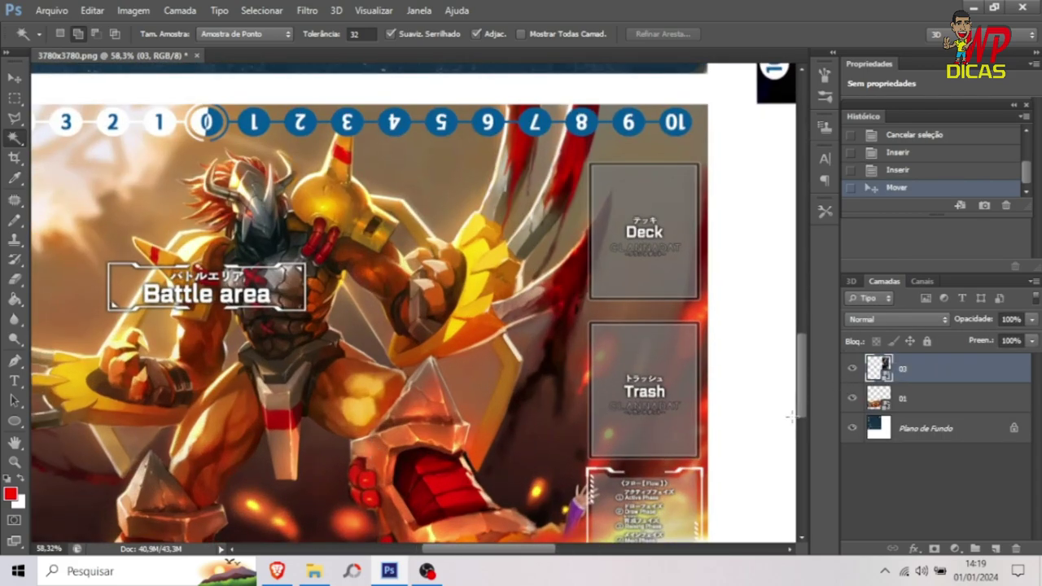
pyautogui.scroll(-4, 804, 389)
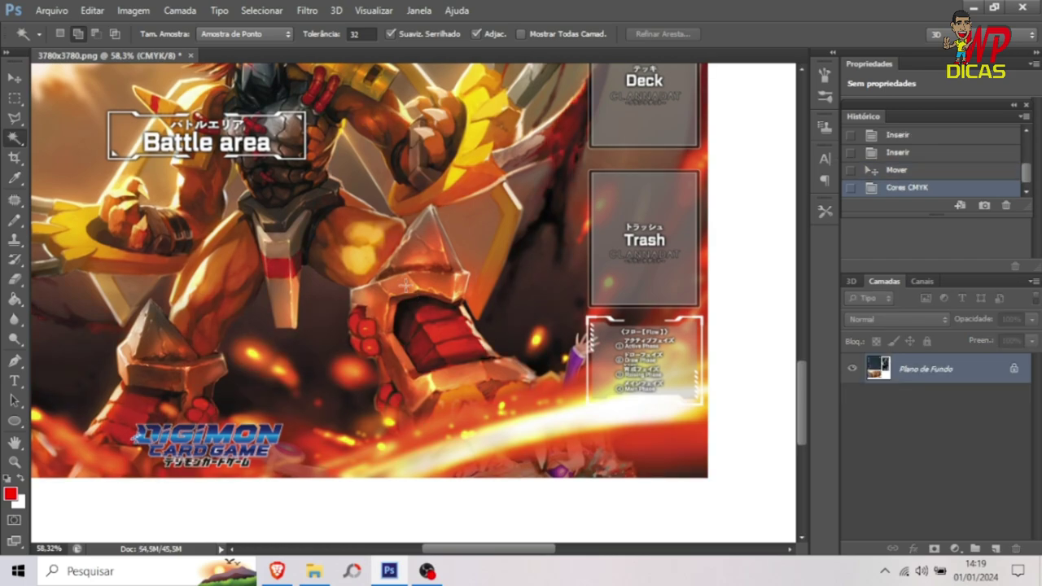
pyautogui.scroll(-5, 416, 322)
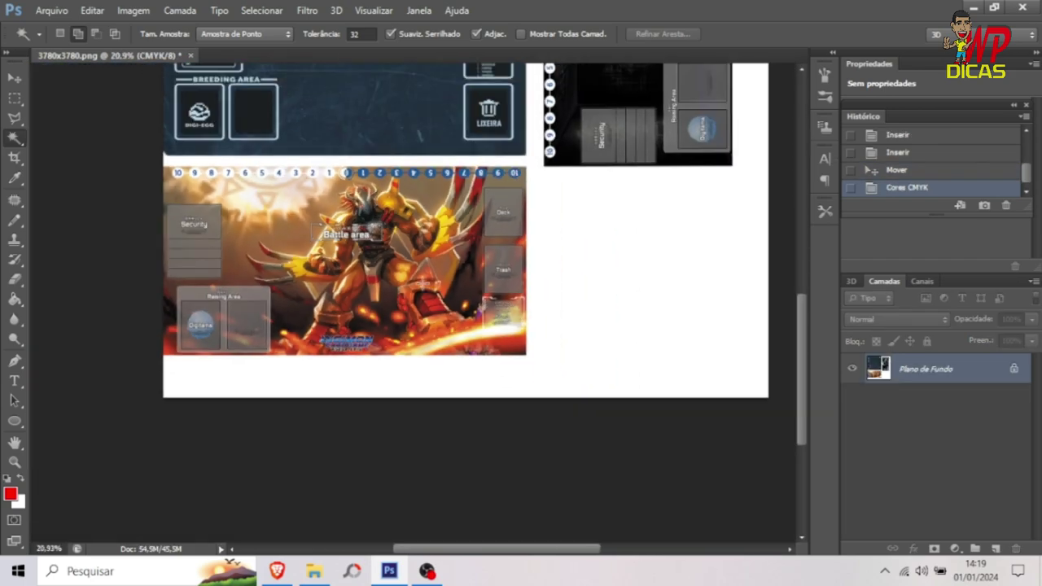
pyautogui.moveTo(804, 400); pyautogui.dragTo(802, 295)
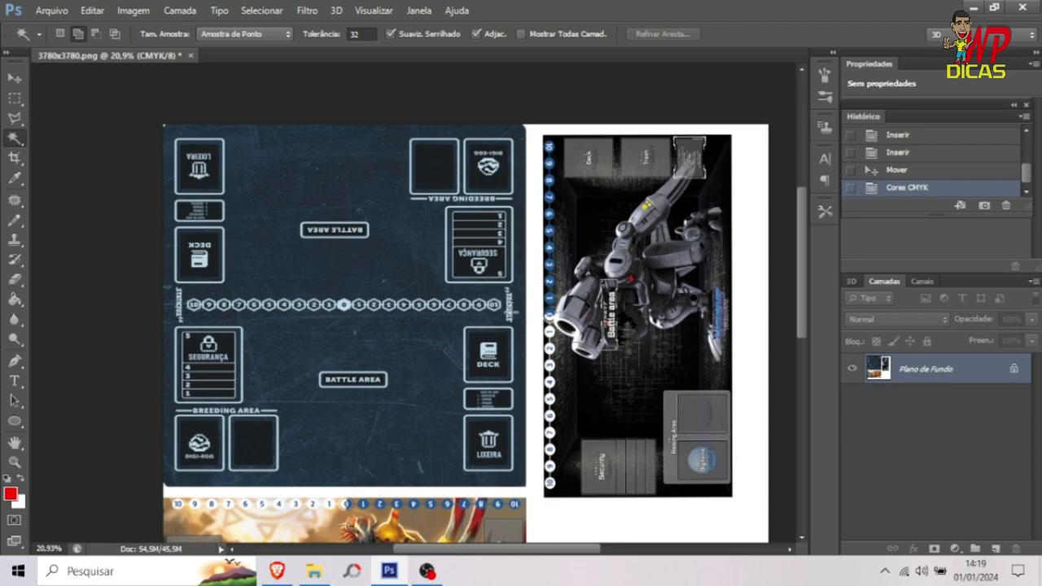
# Save the document to the desktop as a JPEG named 3780x3780 with Máxima quality 10.
pyautogui.click(143, 12)
pyautogui.click(561, 78)
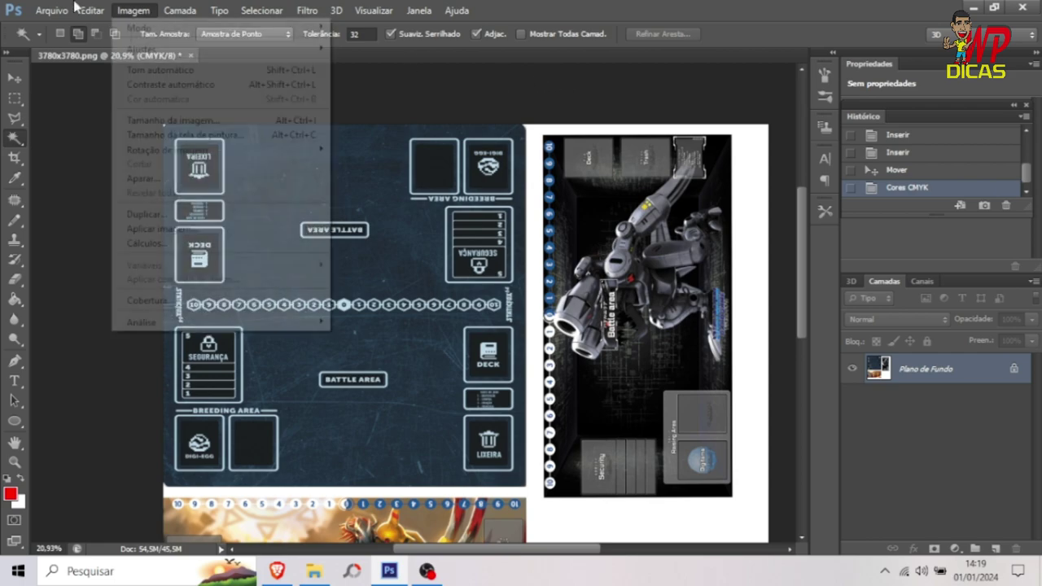
pyautogui.click(51, 11)
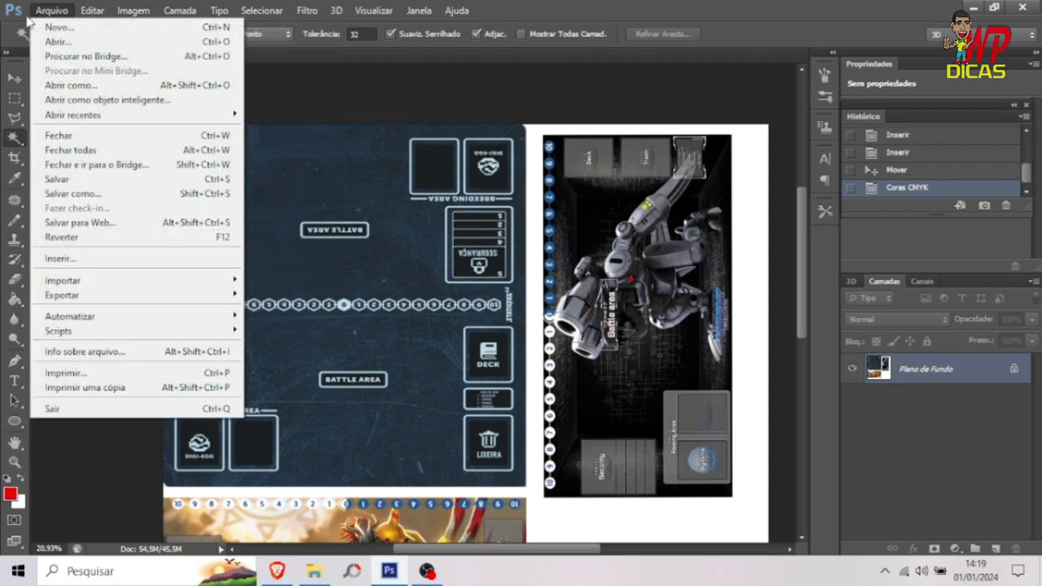
pyautogui.click(114, 193)
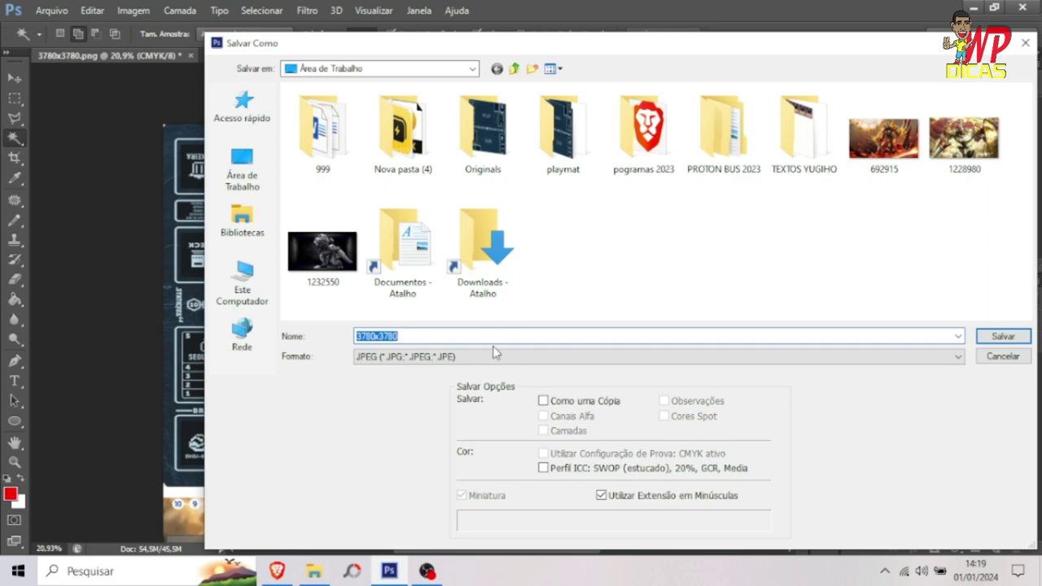
pyautogui.click(399, 361)
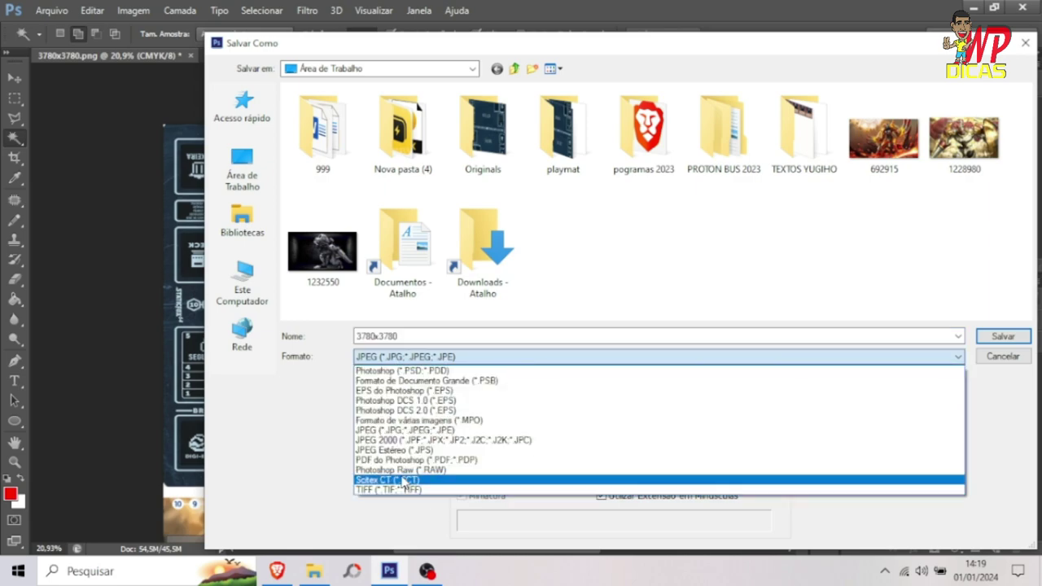
pyautogui.click(398, 431)
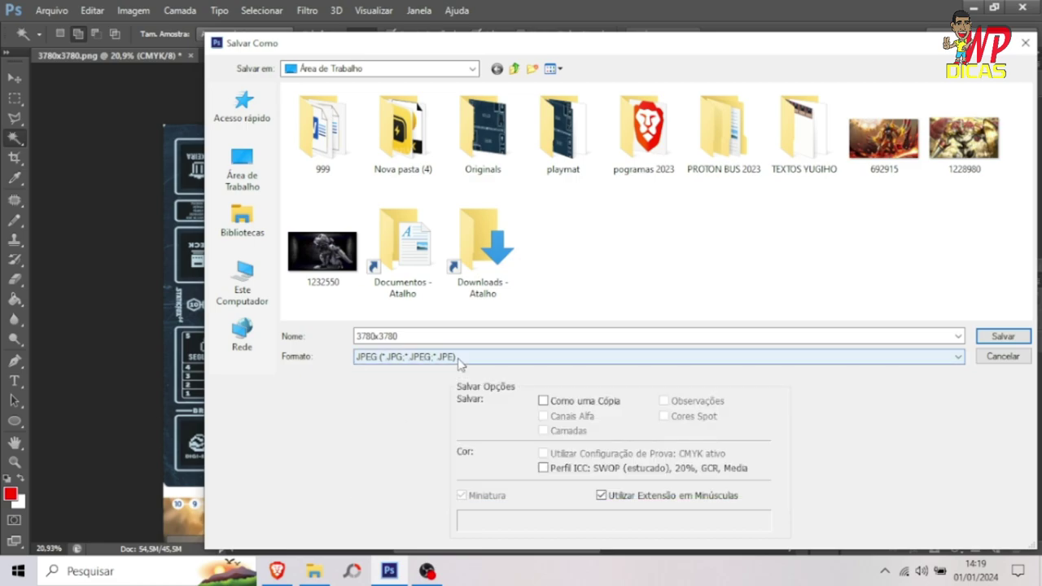
pyautogui.click(1003, 337)
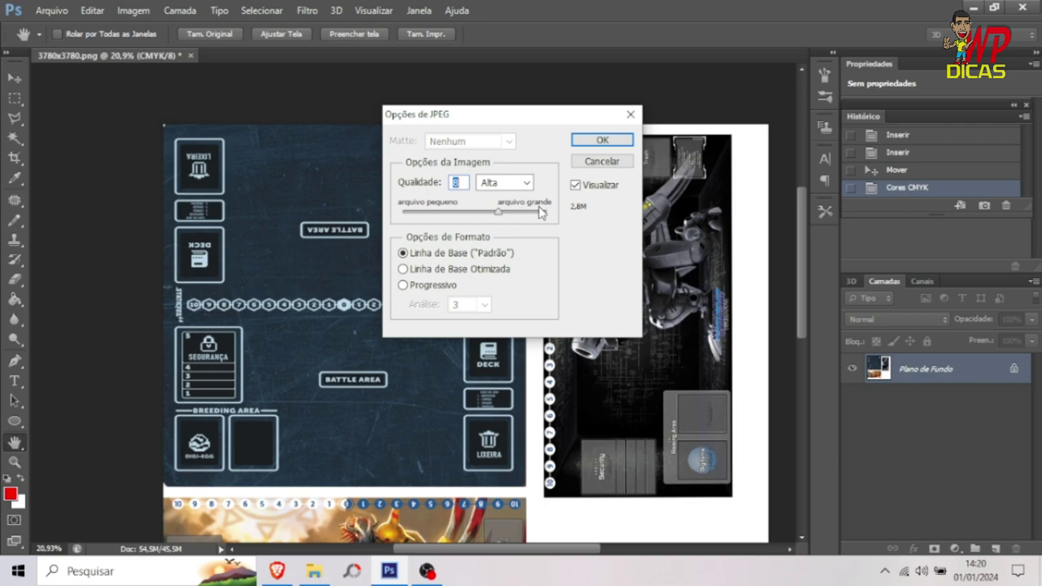
pyautogui.click(526, 186)
pyautogui.click(506, 234)
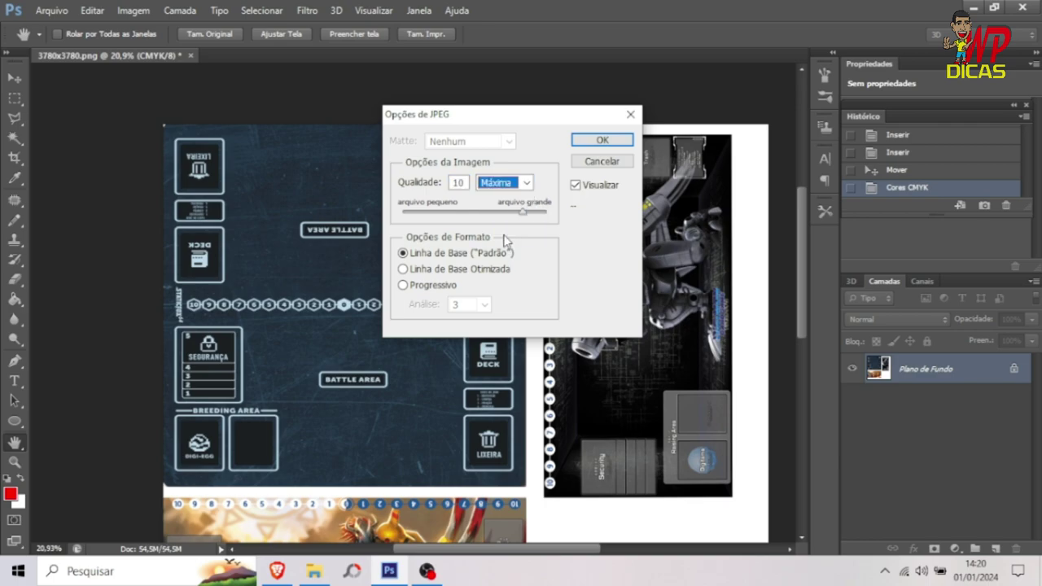
pyautogui.click(600, 138)
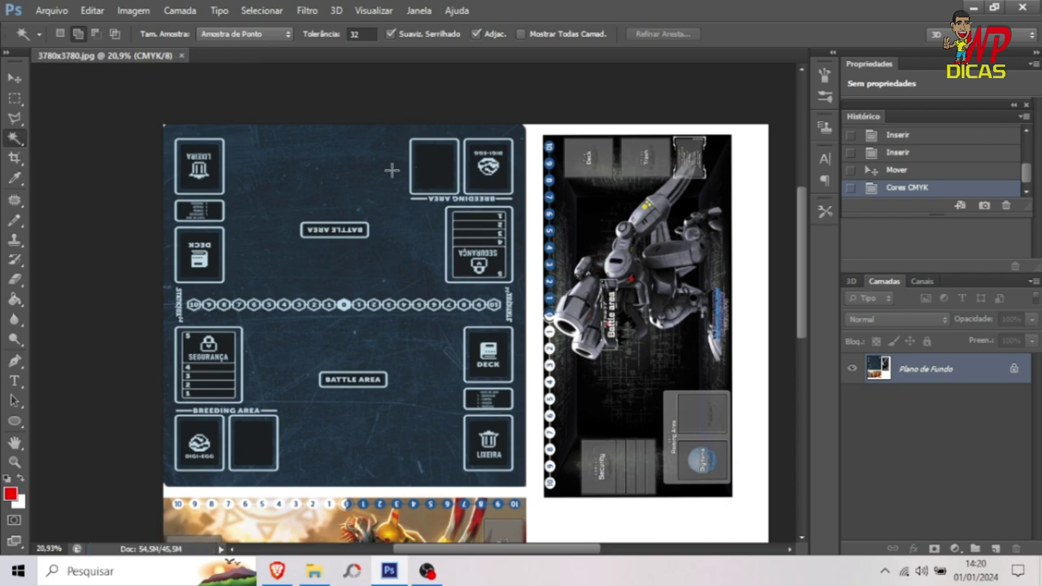
# Switch to File Explorer and refresh the desktop folder.
pyautogui.click(313, 571)
pyautogui.rightClick(572, 495)
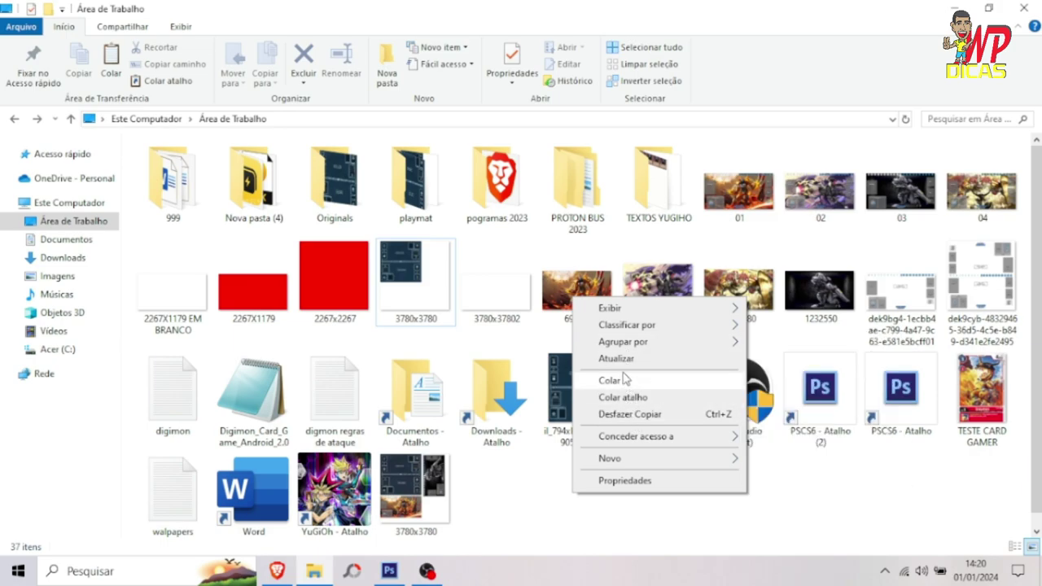
pyautogui.click(616, 359)
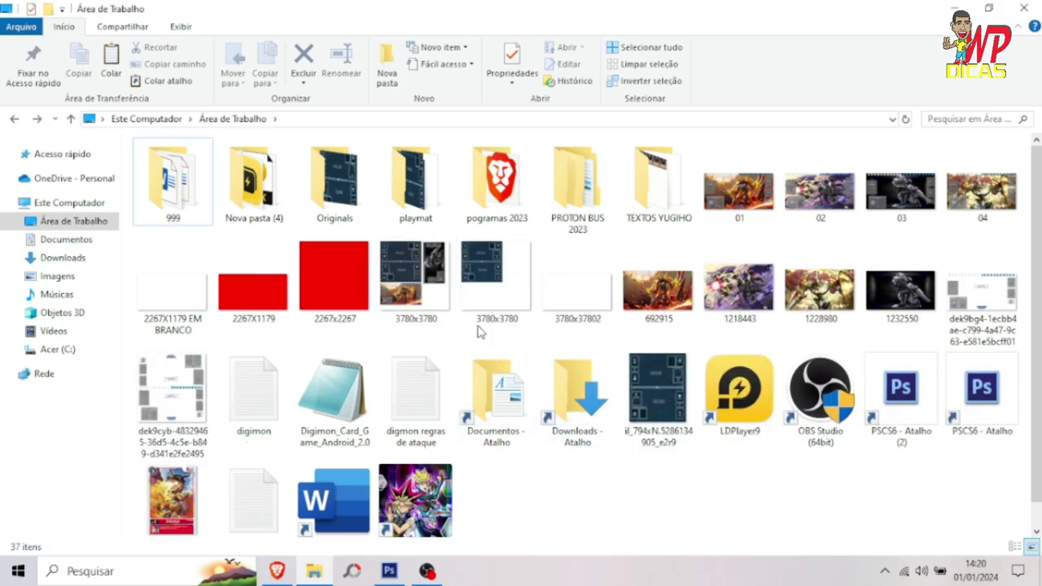
pyautogui.click(492, 287)
pyautogui.rightClick(493, 287)
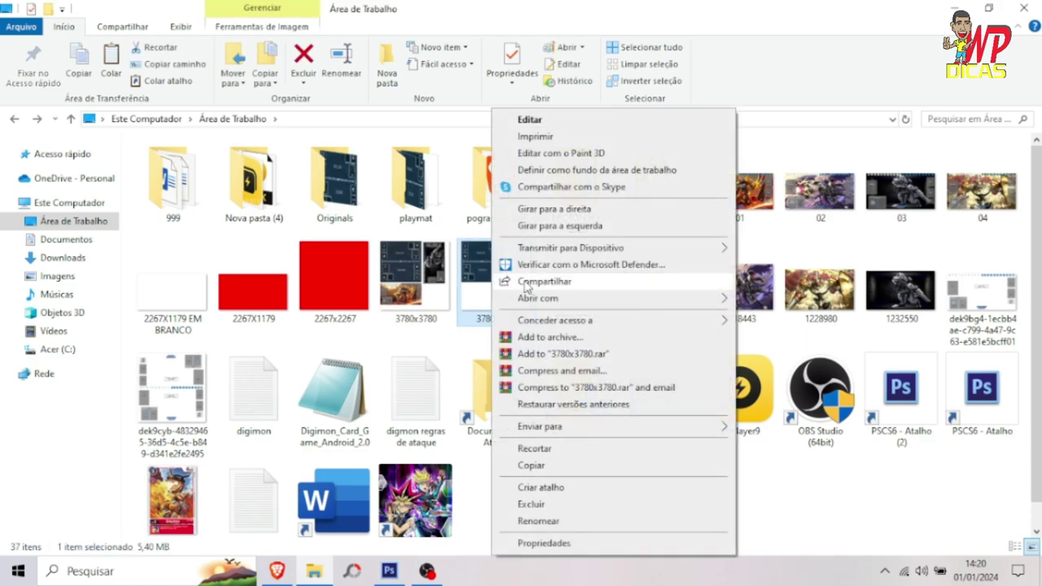
pyautogui.moveTo(544, 298)
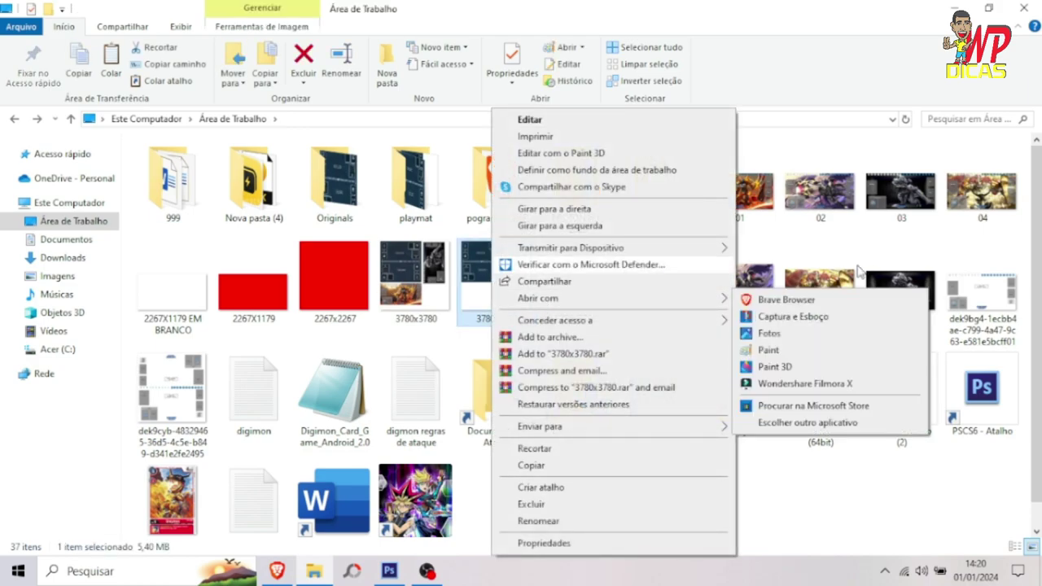
pyautogui.click(786, 365)
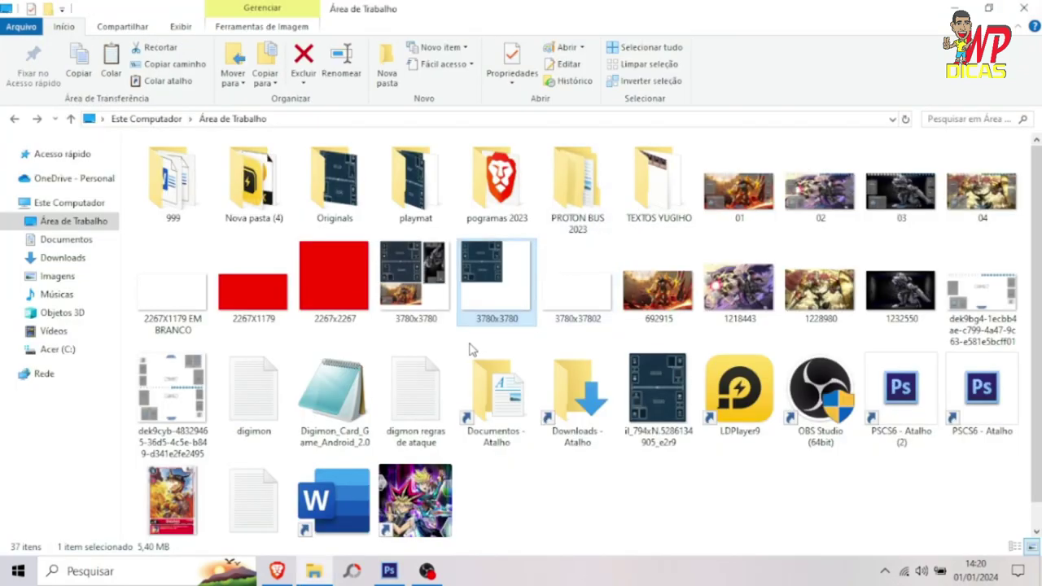
# Open the 3780x3780 board image with Fotos and alternate between its JPG and PNG versions to compare the playmat colours.
pyautogui.rightClick(482, 303)
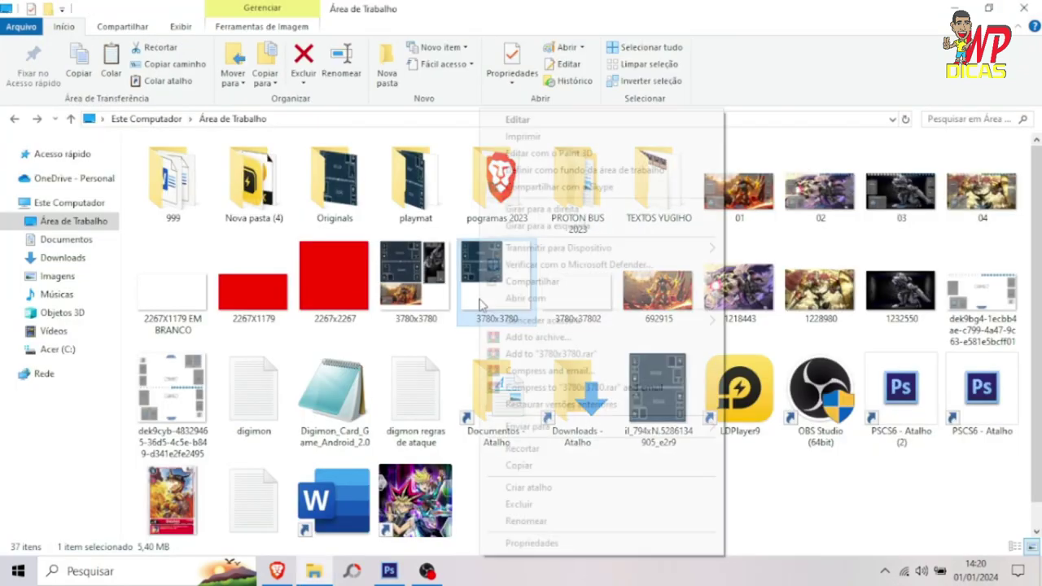
pyautogui.moveTo(529, 298)
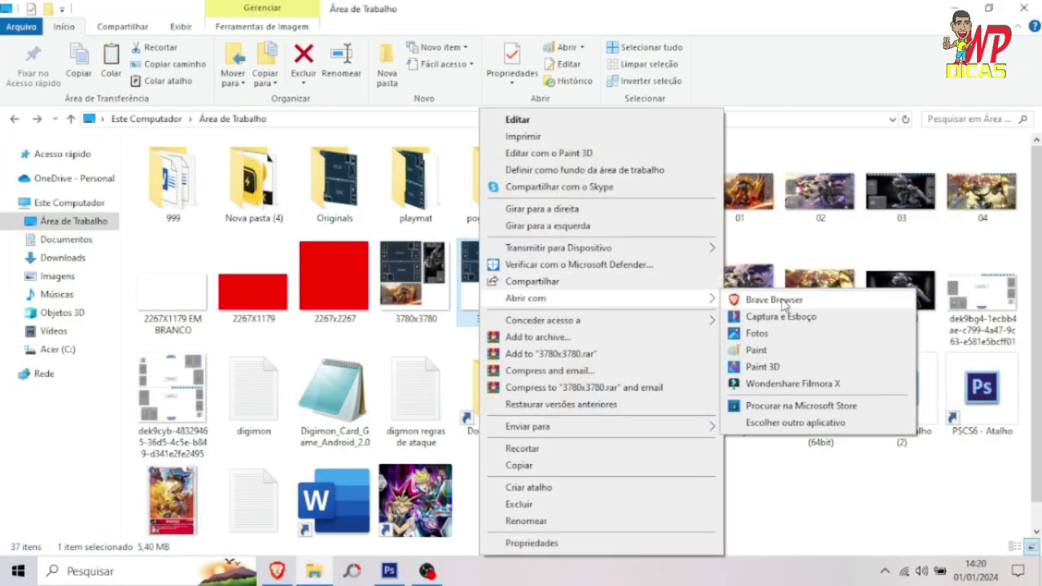
pyautogui.click(765, 334)
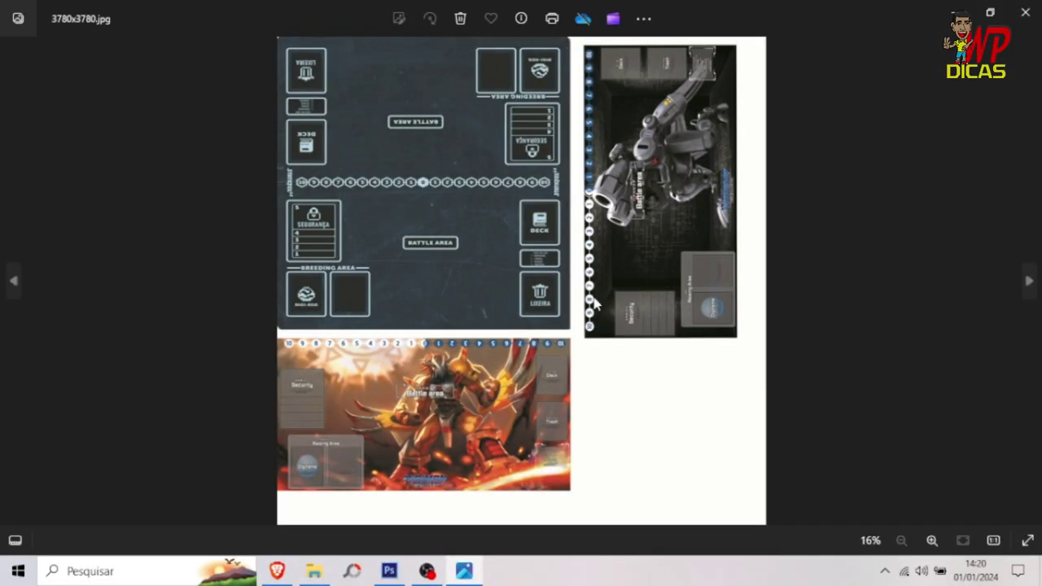
pyautogui.press('Right')
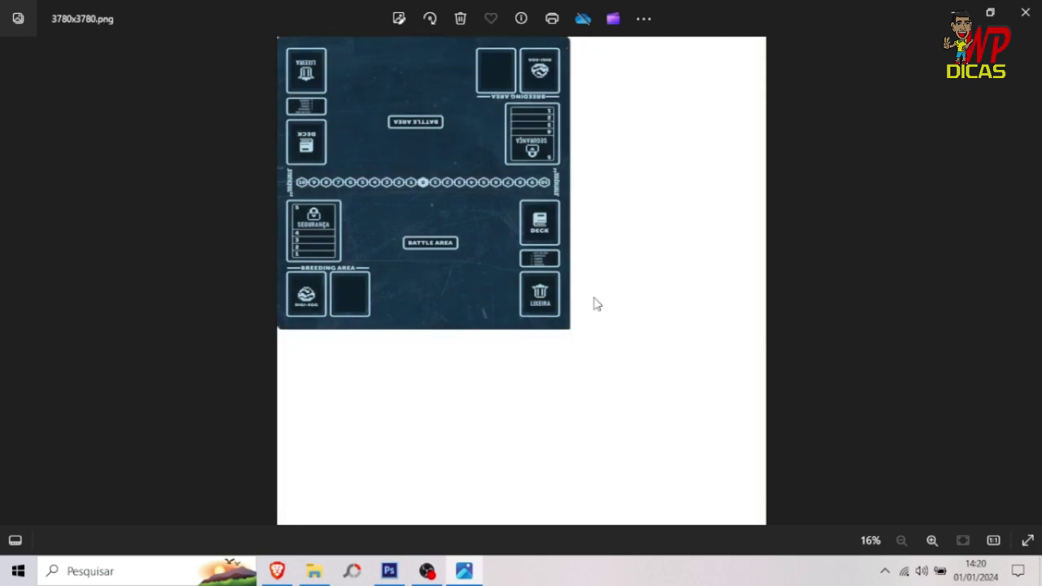
pyautogui.press('Left')
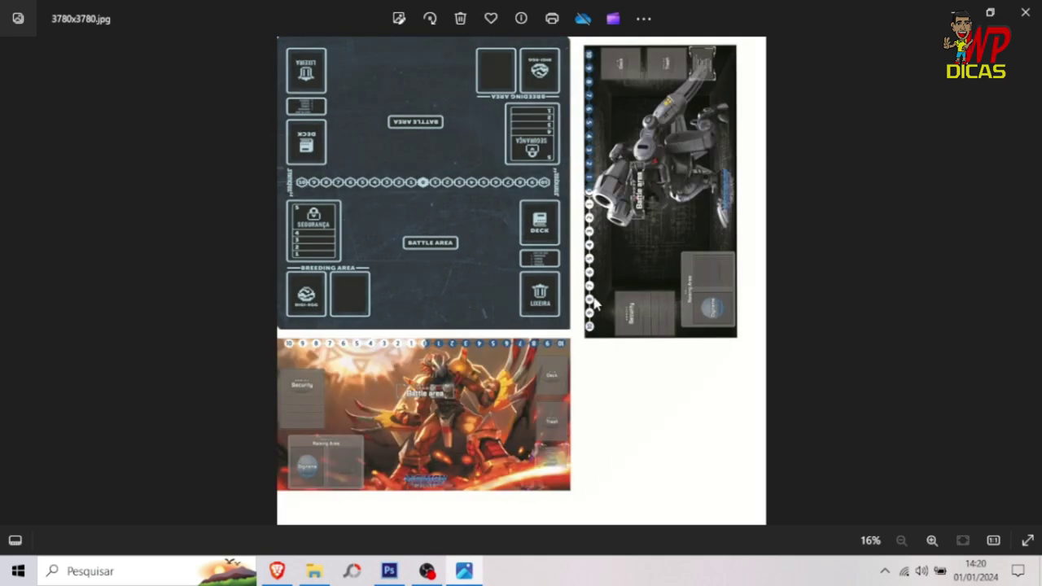
pyautogui.press('Right')
pyautogui.press('Left')
# Close the image viewer and refresh the desktop folder.
pyautogui.click(1025, 12)
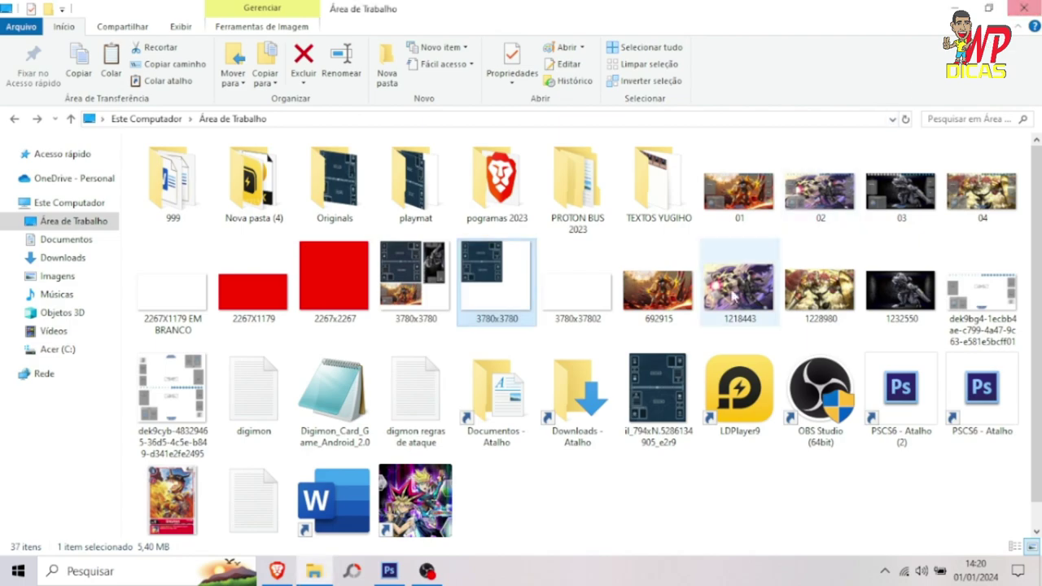
pyautogui.rightClick(579, 484)
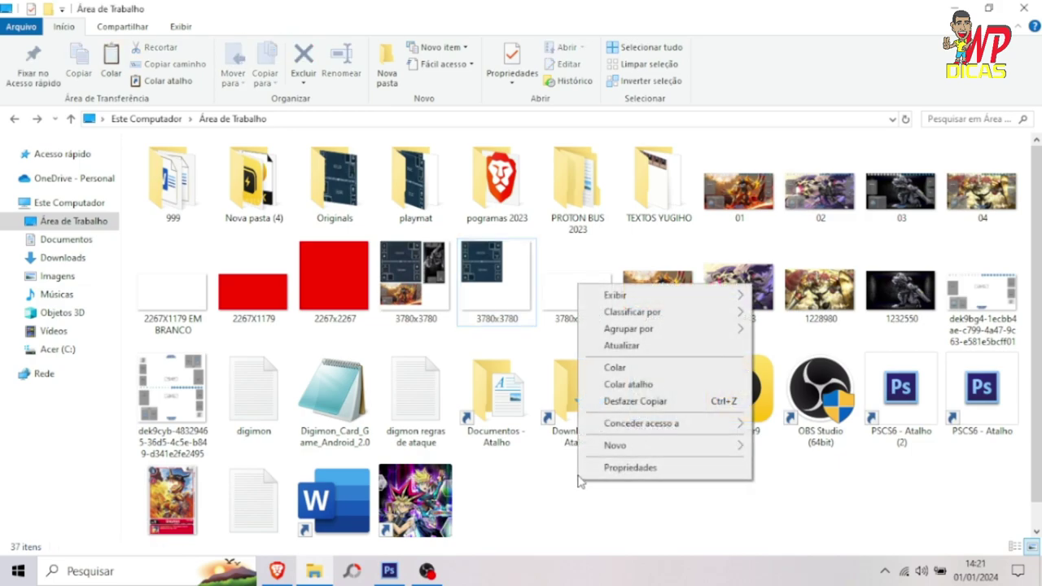
pyautogui.click(651, 346)
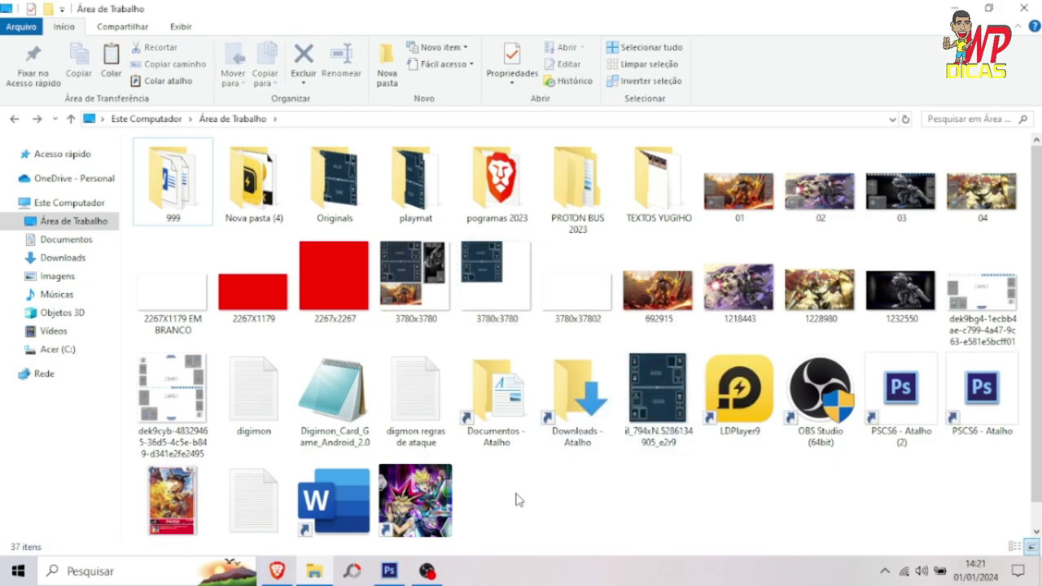